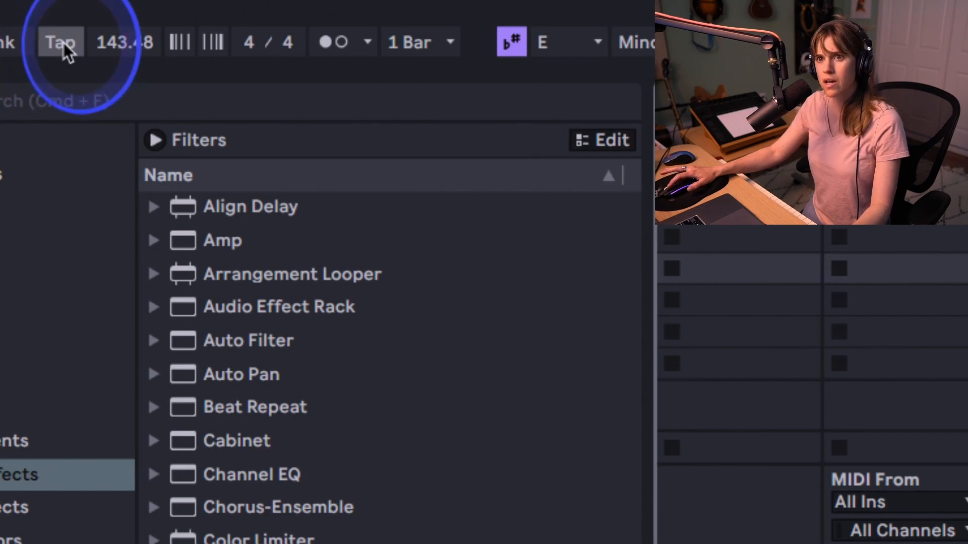
# Tap in the project's tempo
pyautogui.click(62, 42)
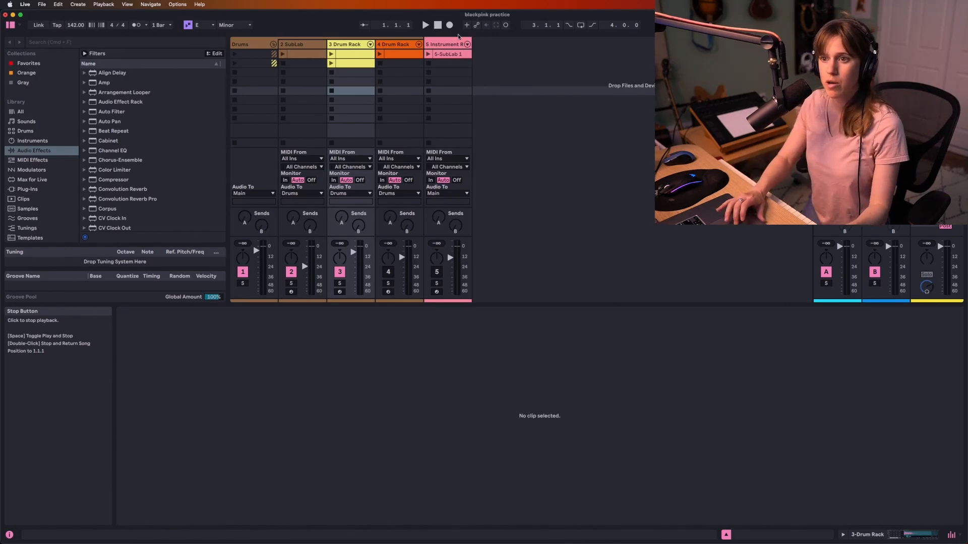
# Play the first SubLab bass clip and audition its E0 note in the note editor
pyautogui.click(284, 54)
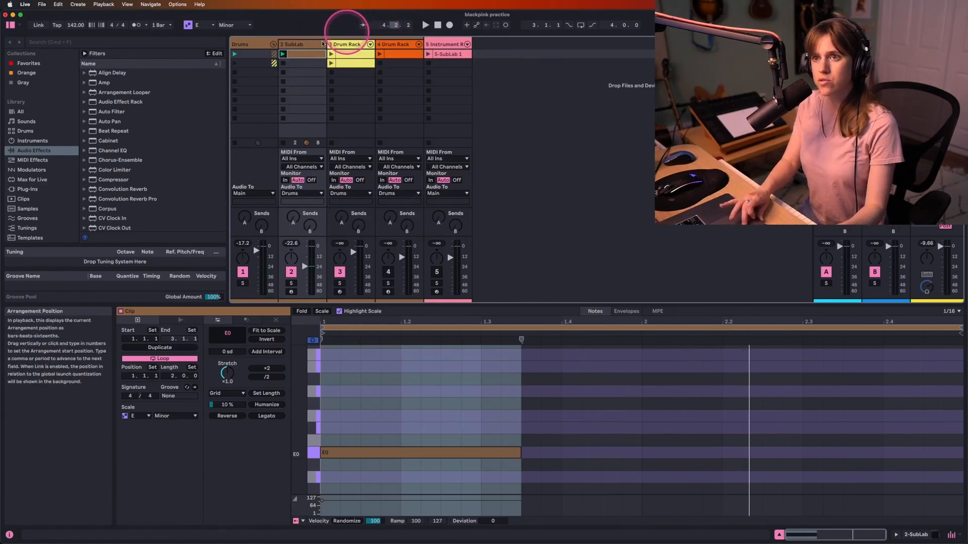
pyautogui.click(400, 385)
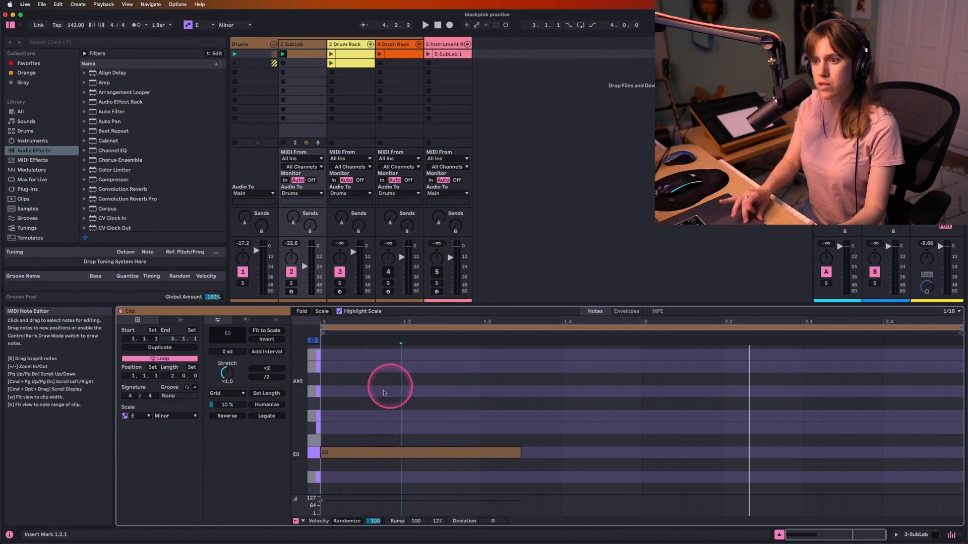
pyautogui.click(313, 452)
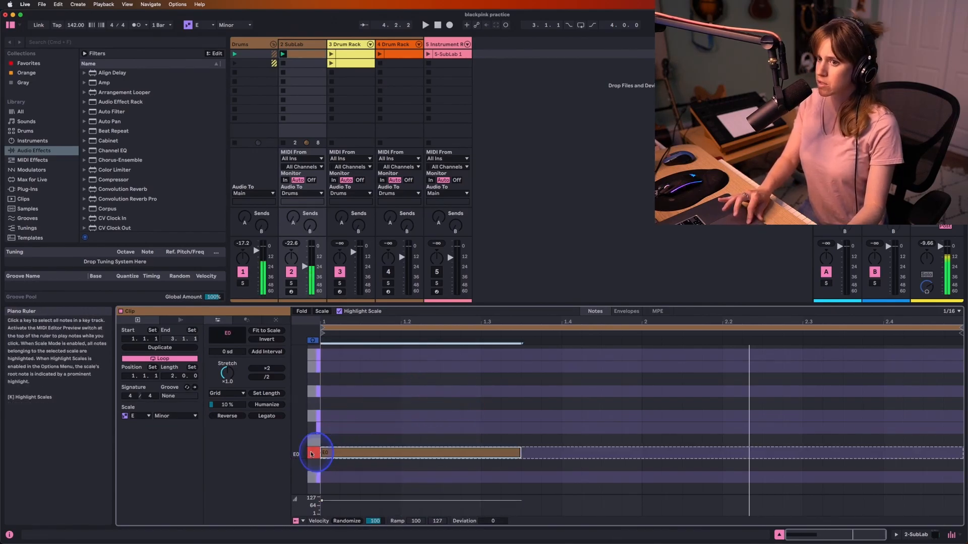
pyautogui.click(353, 452)
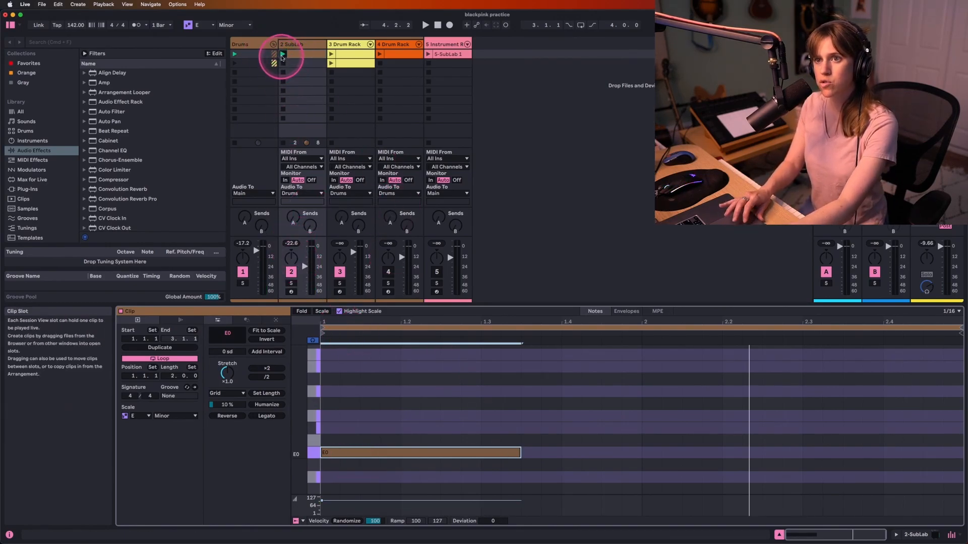
pyautogui.click(282, 55)
# Open the SubLab plug-in window from the bass track, examine the sound's settings, and close the window
pyautogui.click(303, 45)
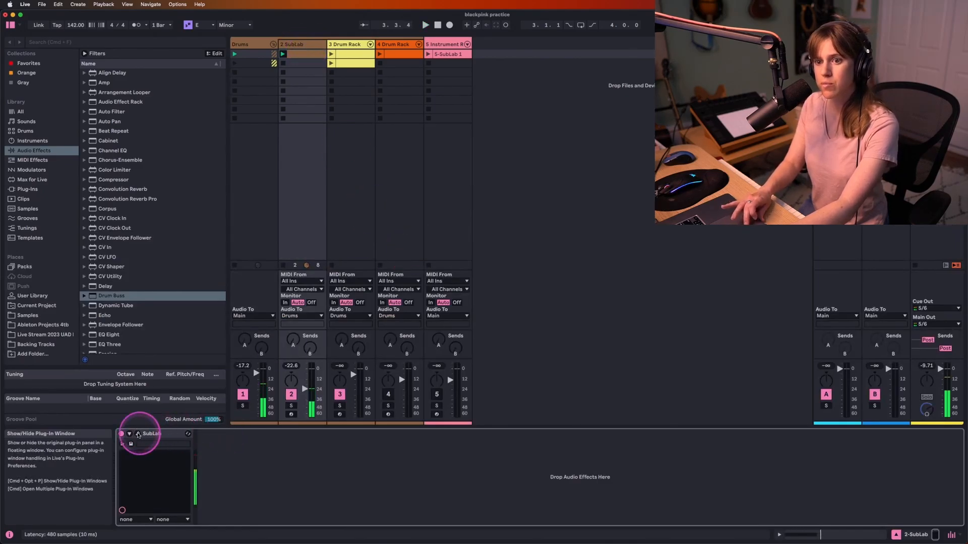
pyautogui.click(137, 434)
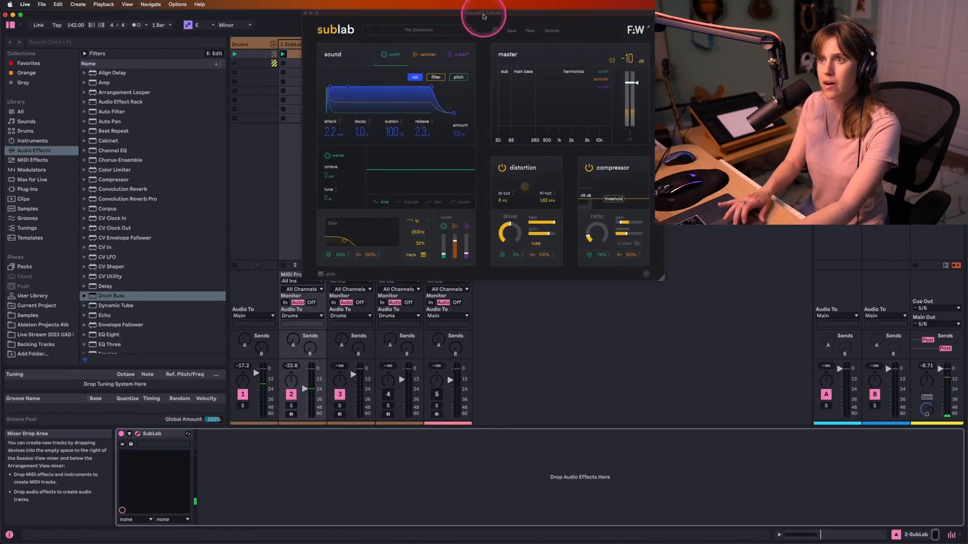
pyautogui.click(483, 18)
pyautogui.moveTo(483, 18); pyautogui.dragTo(439, 104)
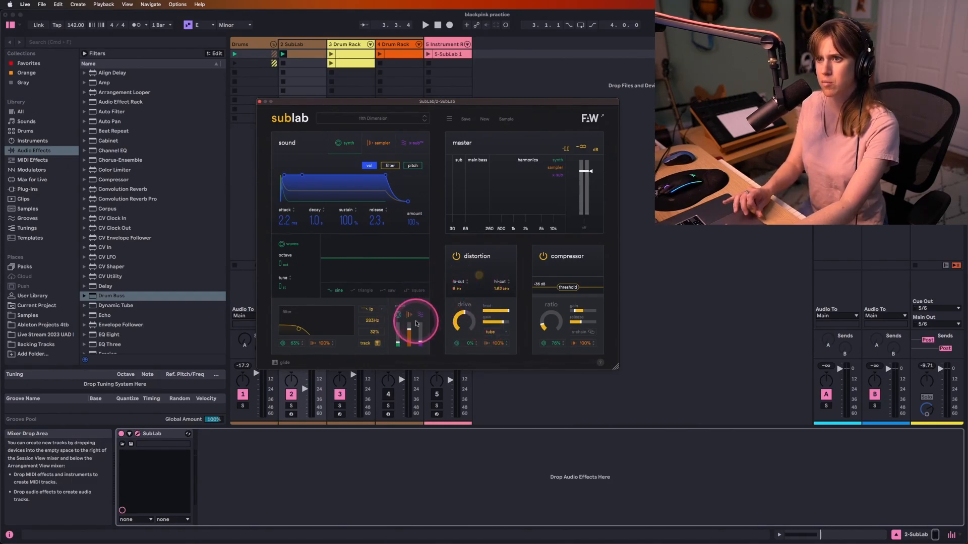
pyautogui.click(260, 101)
pyautogui.press('space')
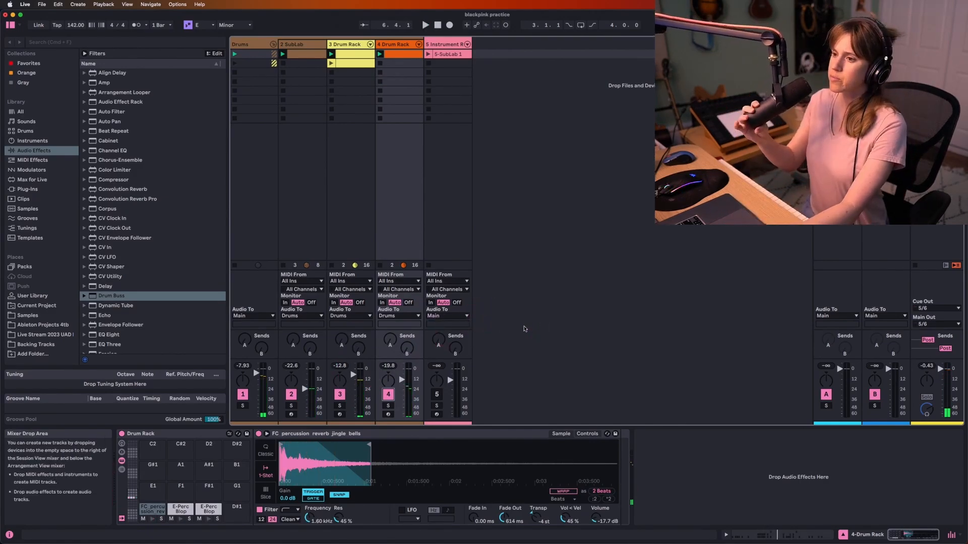
# Deactivate track 4 Drum Rack and open the first clip of track 3 Drum Rack
pyautogui.click(388, 394)
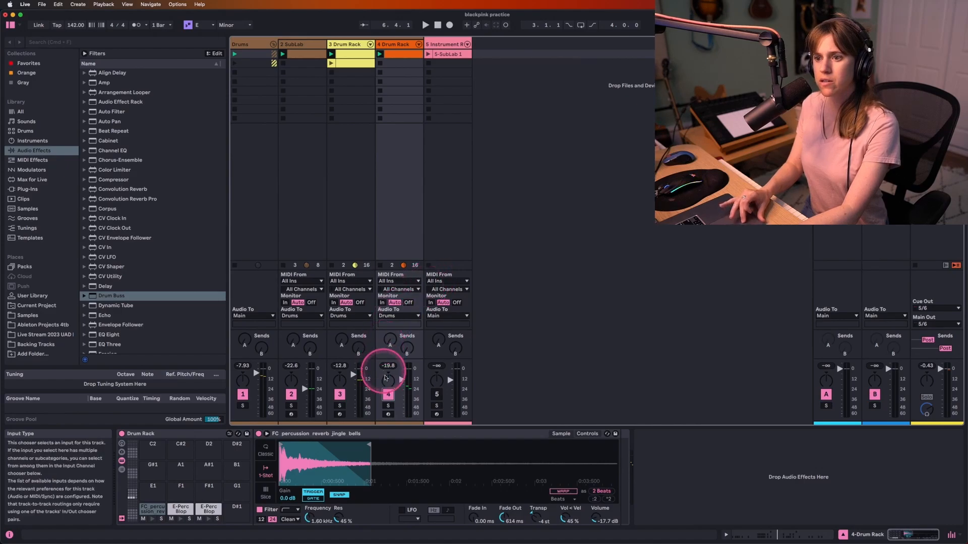
pyautogui.doubleClick(354, 54)
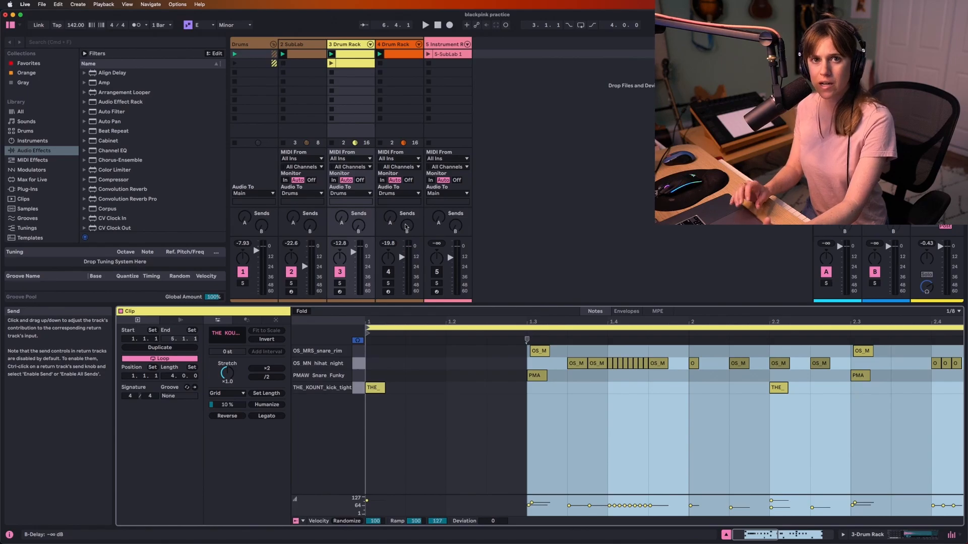
# Create a clip in track 3's fifth slot with kicks on 1.1 and 1.3 and PMAW Snare Funky on 1.2 and 1.4, and launch it
pyautogui.doubleClick(352, 91)
pyautogui.click(384, 387)
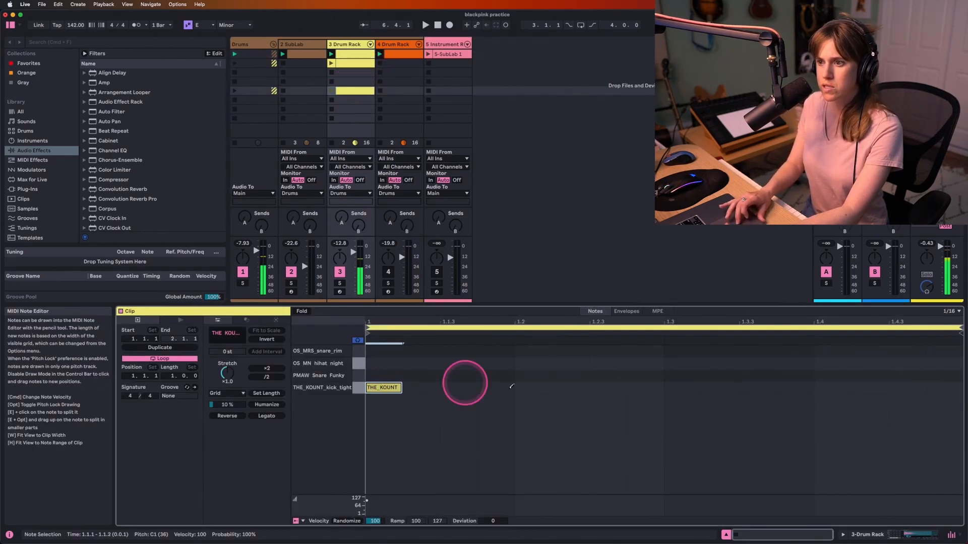
pyautogui.click(536, 375)
pyautogui.click(678, 388)
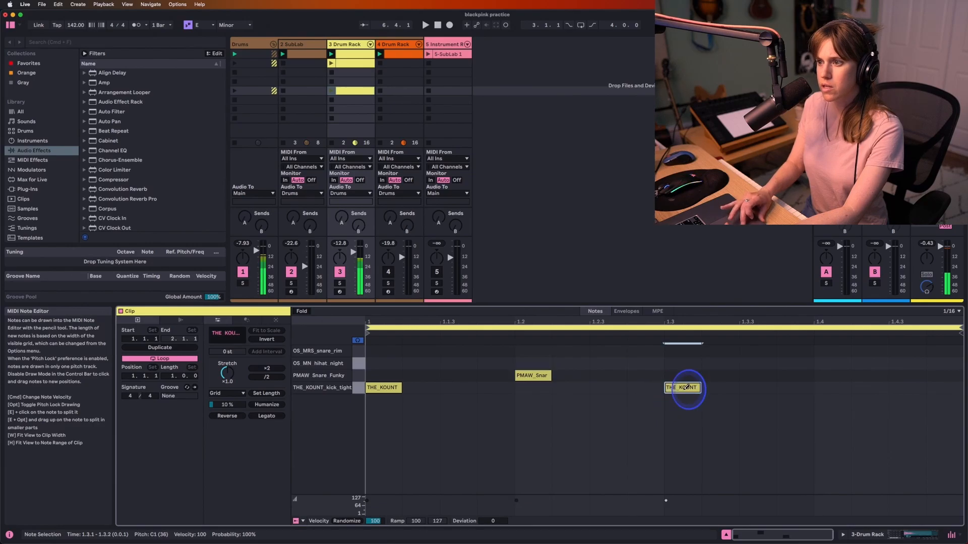
pyautogui.click(821, 376)
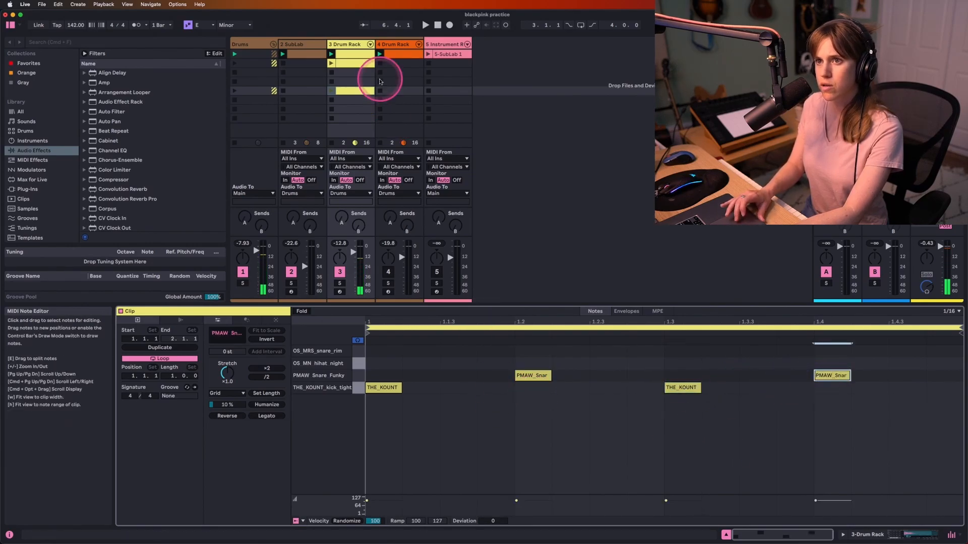
pyautogui.click(332, 91)
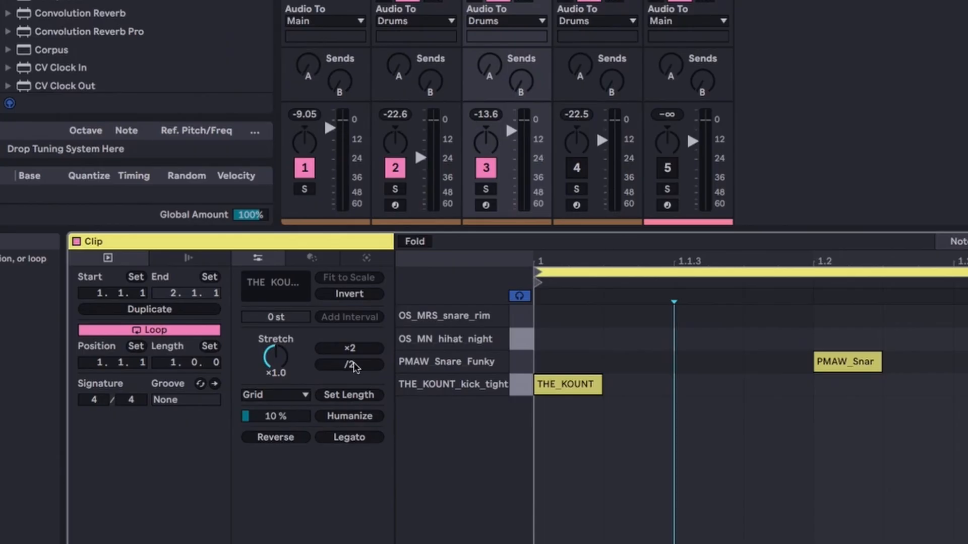
# Stretch the new drum clip by ×2 to a length of 2 bars and relaunch it
pyautogui.click(267, 377)
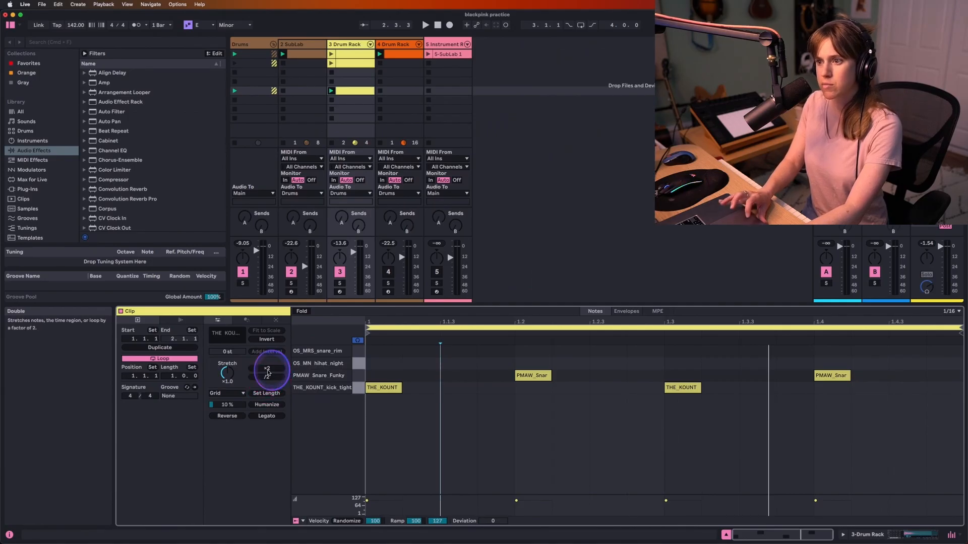
pyautogui.click(267, 369)
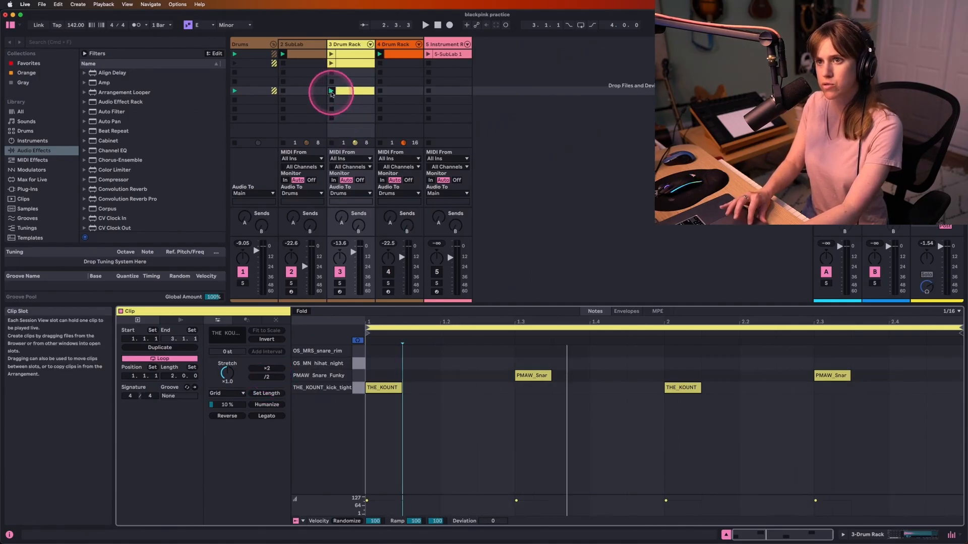
pyautogui.click(332, 92)
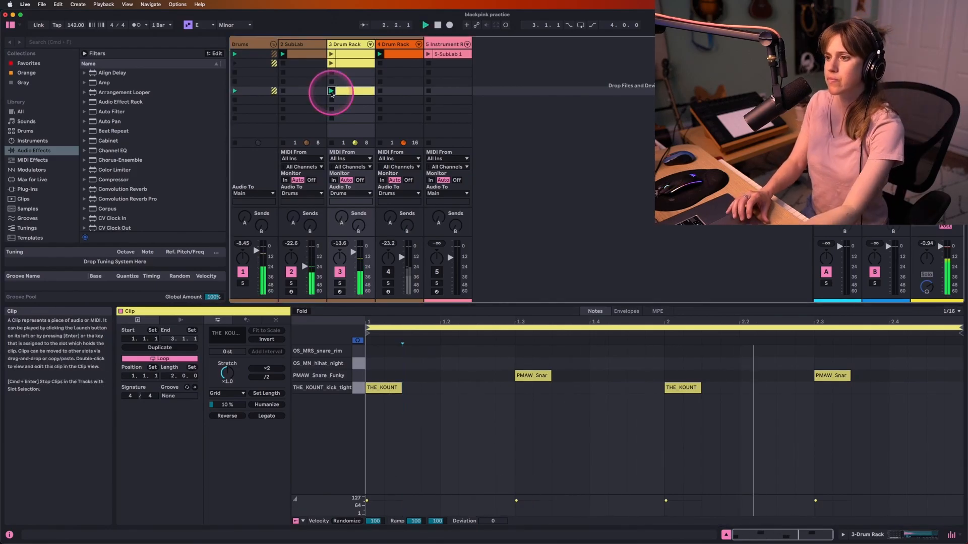
# Move the second kick note from the start of bar 2 to beat 2.2 and listen to the pattern
pyautogui.click(691, 388)
pyautogui.press('Right')
pyautogui.press('Right')
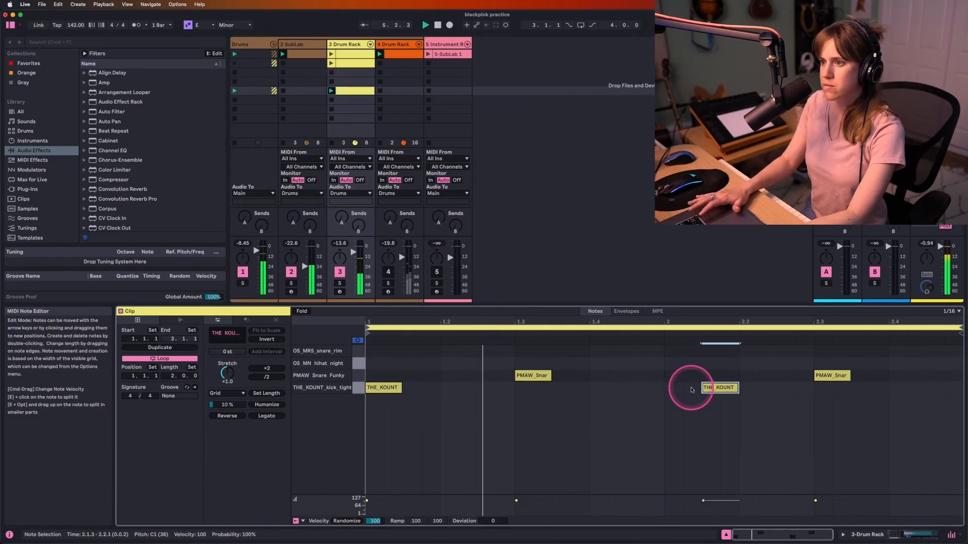
pyautogui.press('Right')
pyautogui.press('Right')
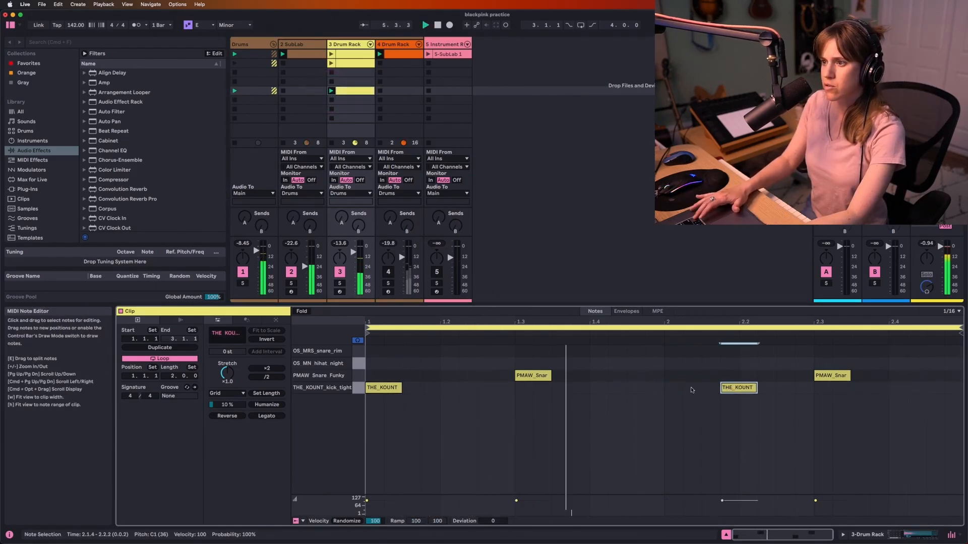
pyautogui.click(805, 449)
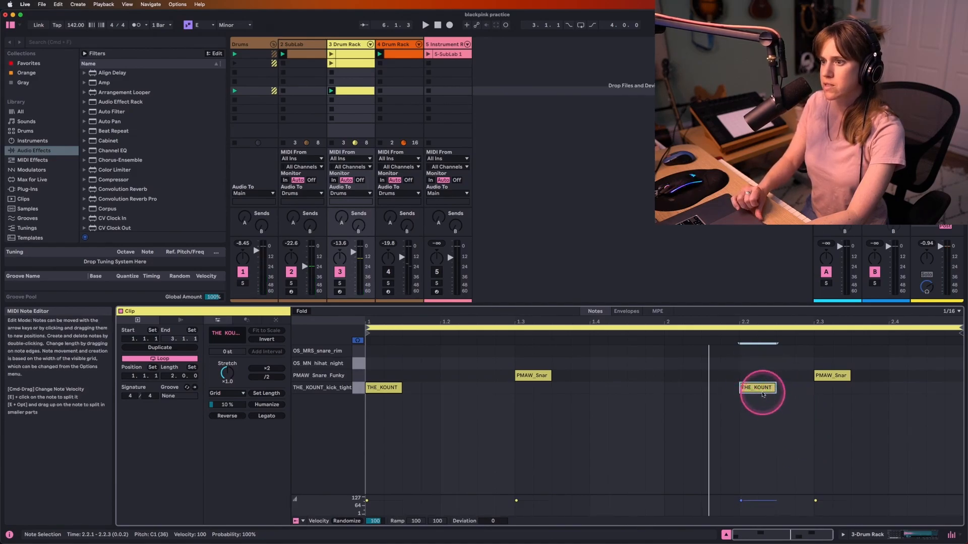
pyautogui.press('space')
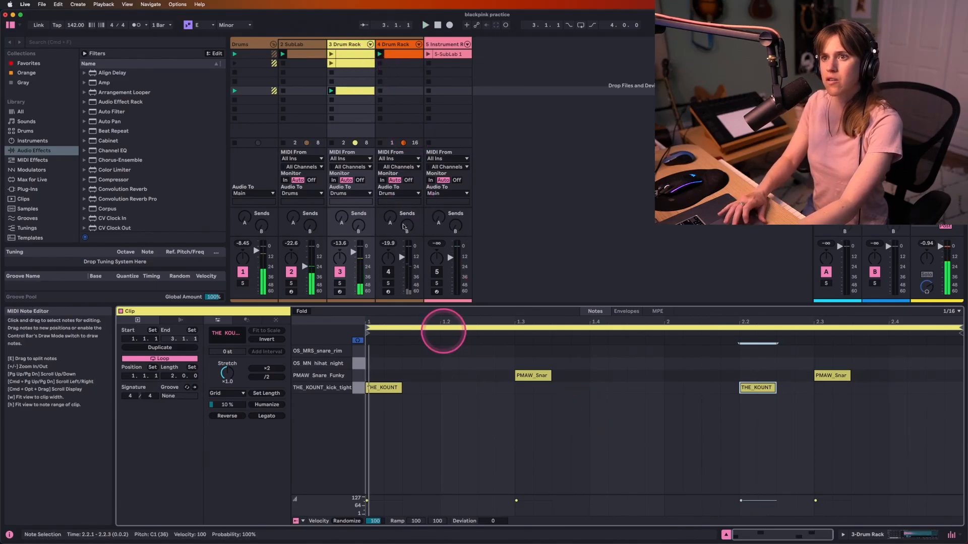
# Open the first clip of track 3 Drum Rack, examine its full four-bar pattern and play it
pyautogui.doubleClick(353, 53)
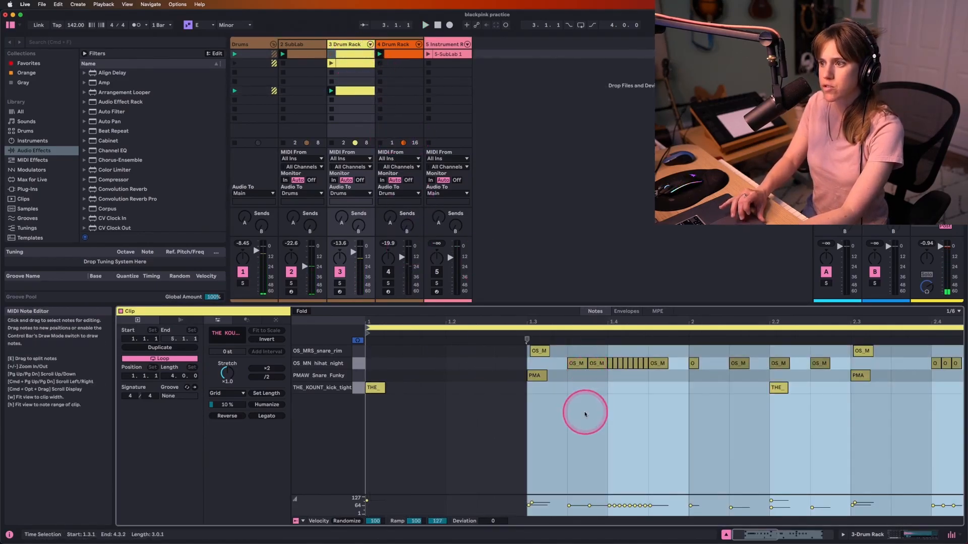
pyautogui.click(583, 410)
pyautogui.moveTo(659, 323); pyautogui.dragTo(639, 313)
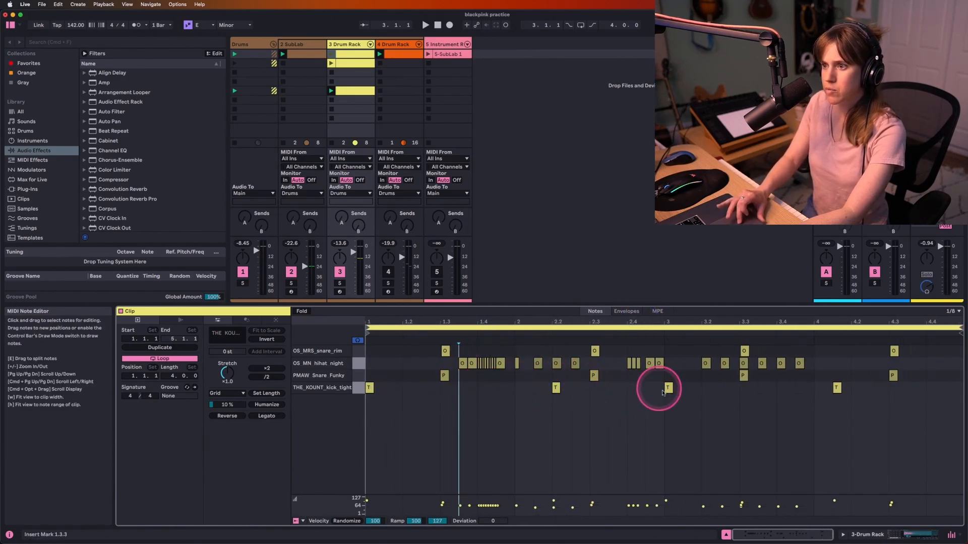
pyautogui.click(665, 393)
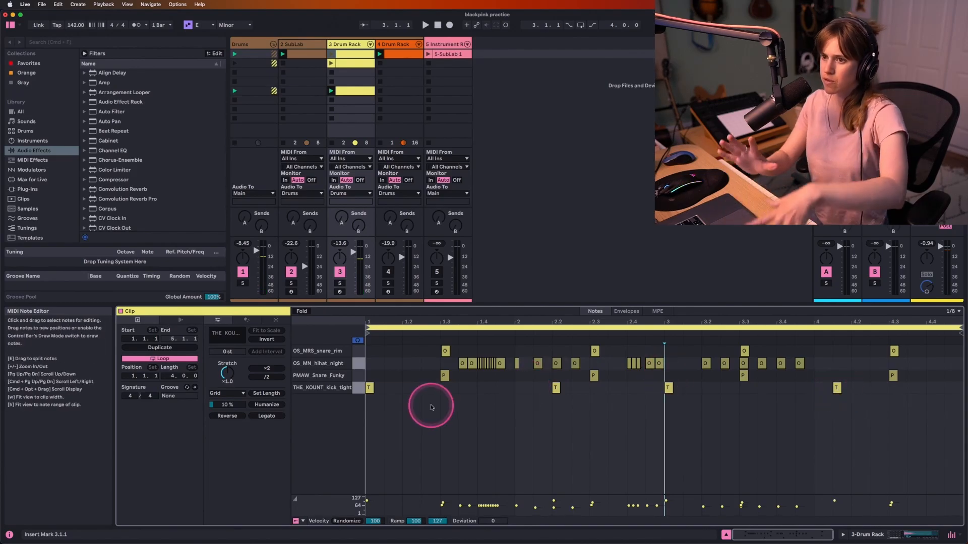
pyautogui.click(332, 54)
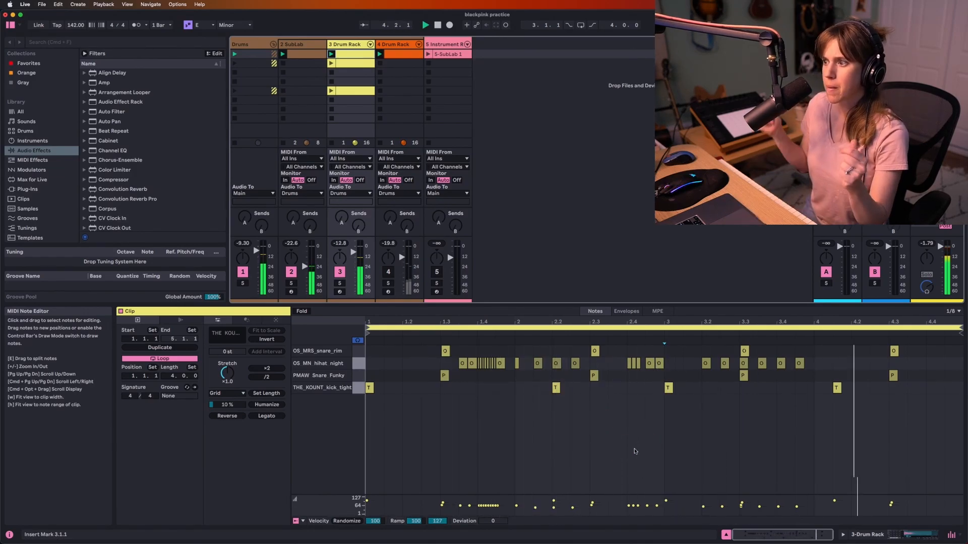
# Preview the THE_KOUNT_kick_tight pad in track 3's Drum Rack
pyautogui.click(146, 514)
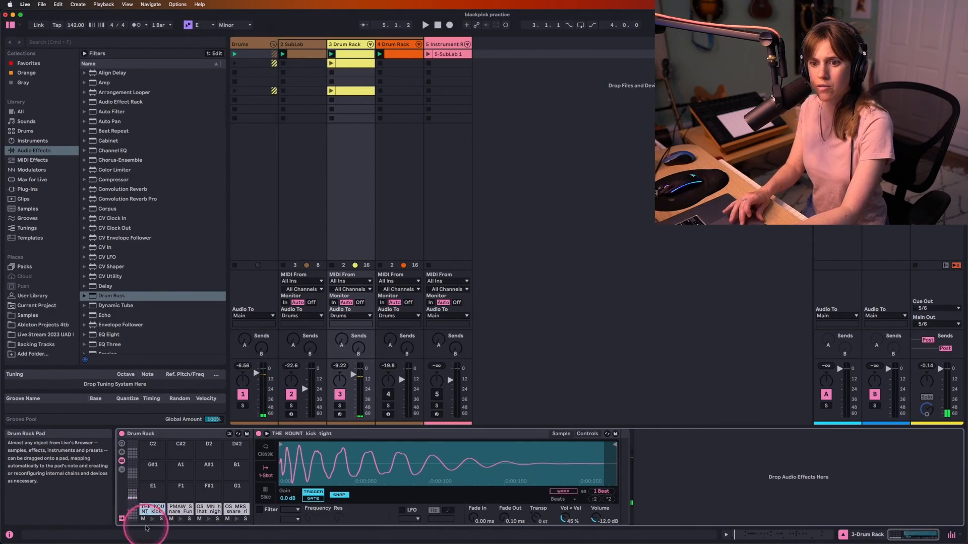
pyautogui.click(150, 520)
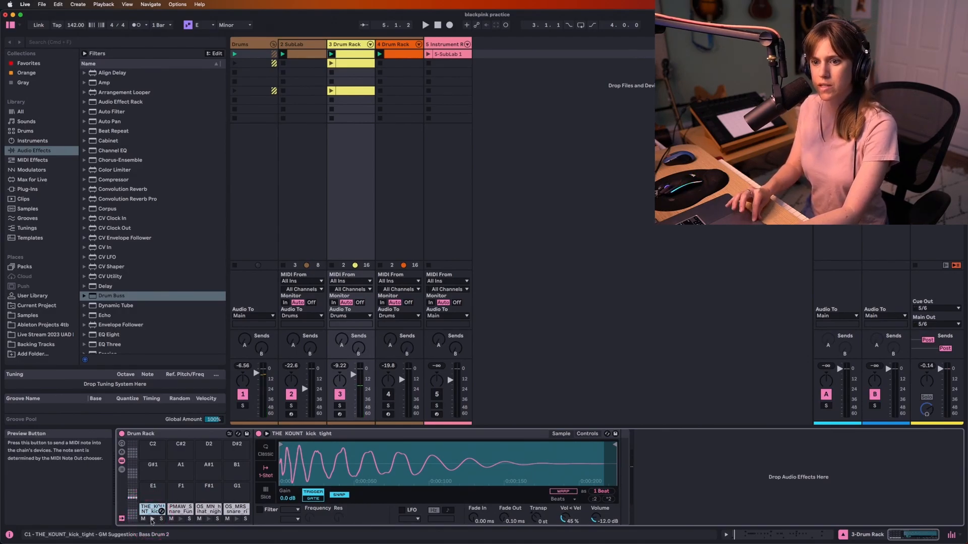
pyautogui.click(152, 520)
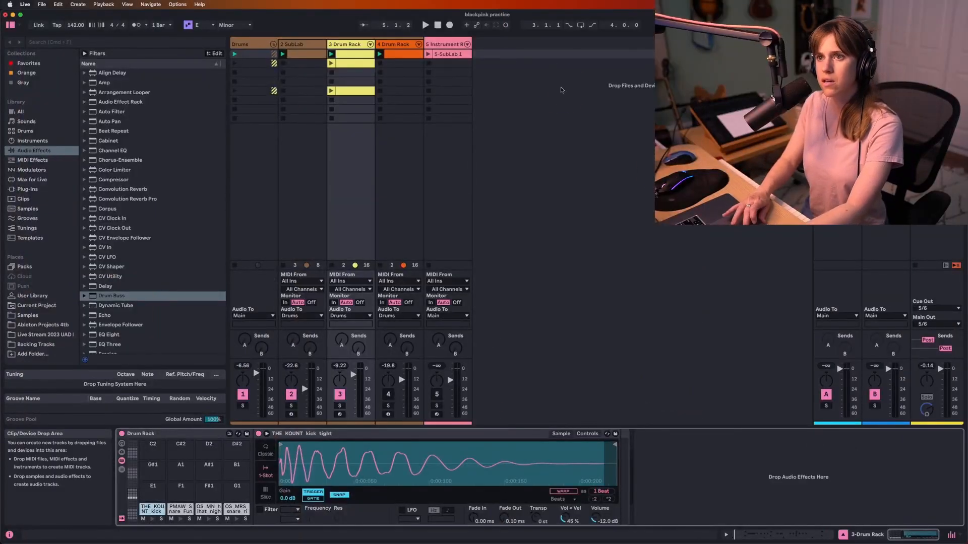
# Return to the first drum clip's notes and compare the OS_MRS_snare_rim and PMAW Snare Funky sounds
pyautogui.click(364, 56)
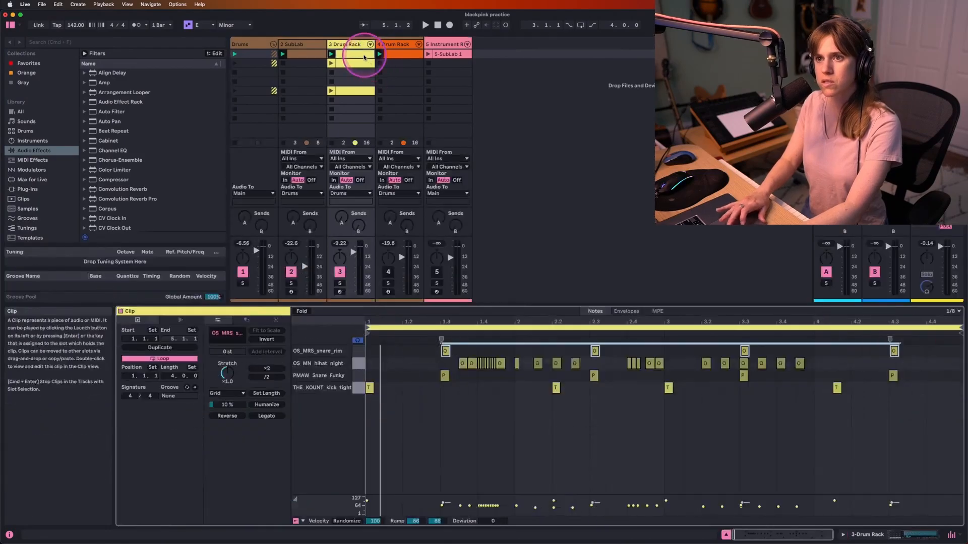
pyautogui.click(359, 369)
pyautogui.click(358, 355)
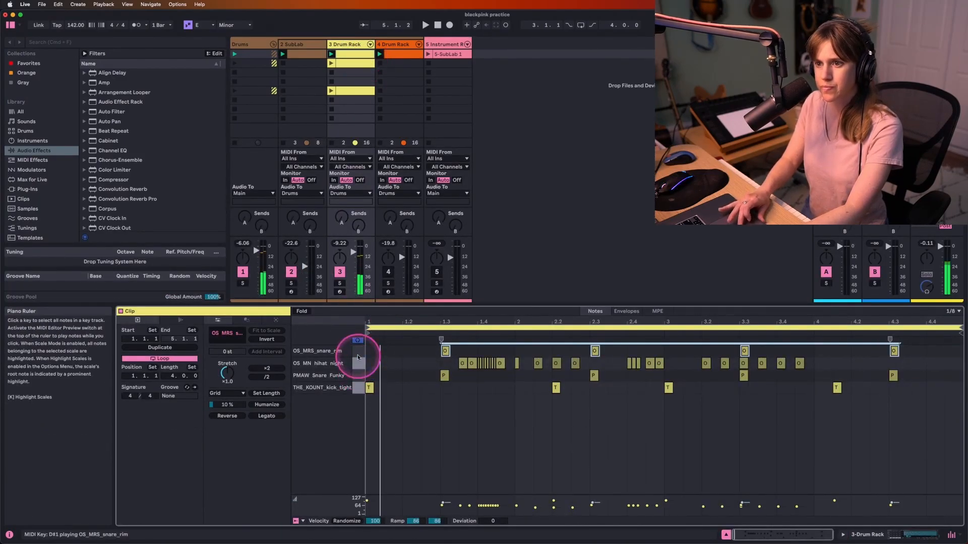
pyautogui.click(358, 372)
pyautogui.click(356, 355)
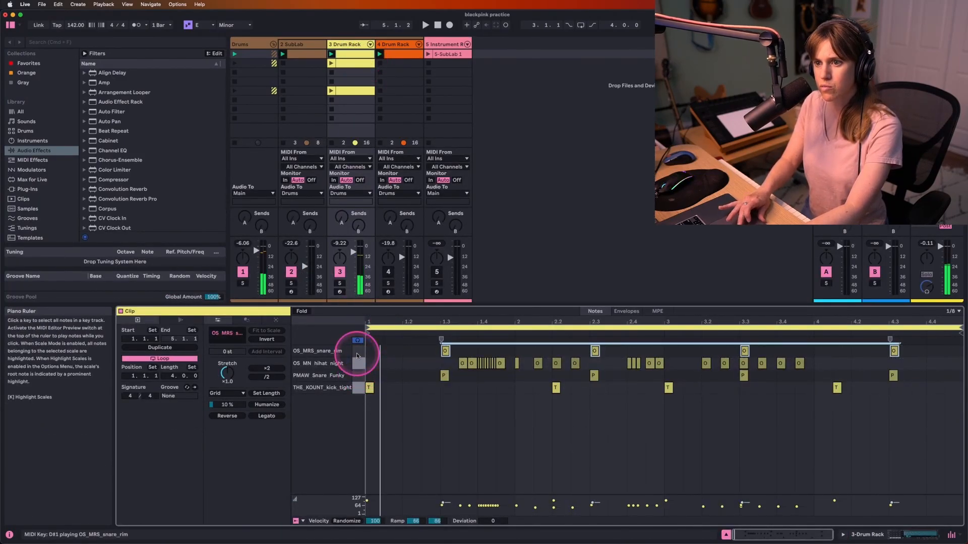
pyautogui.click(359, 376)
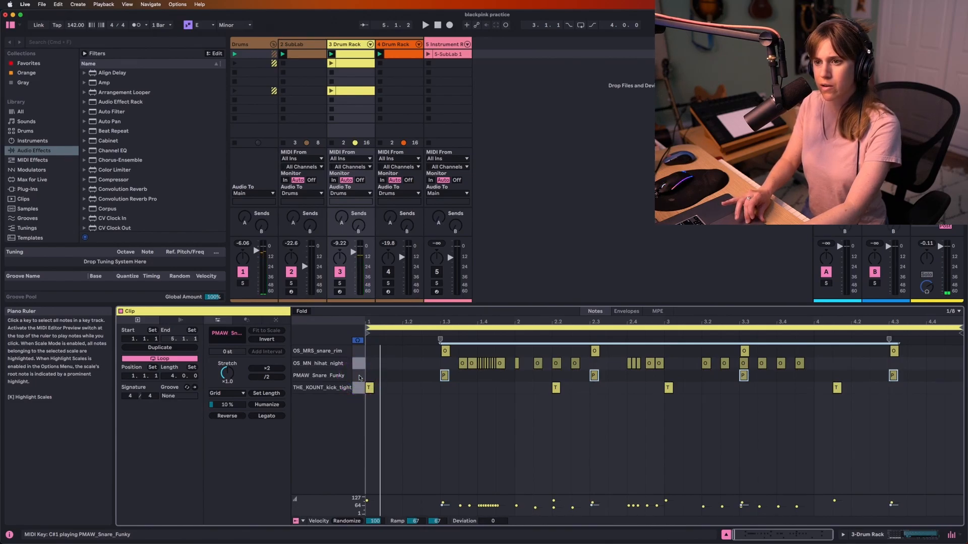
pyautogui.click(359, 378)
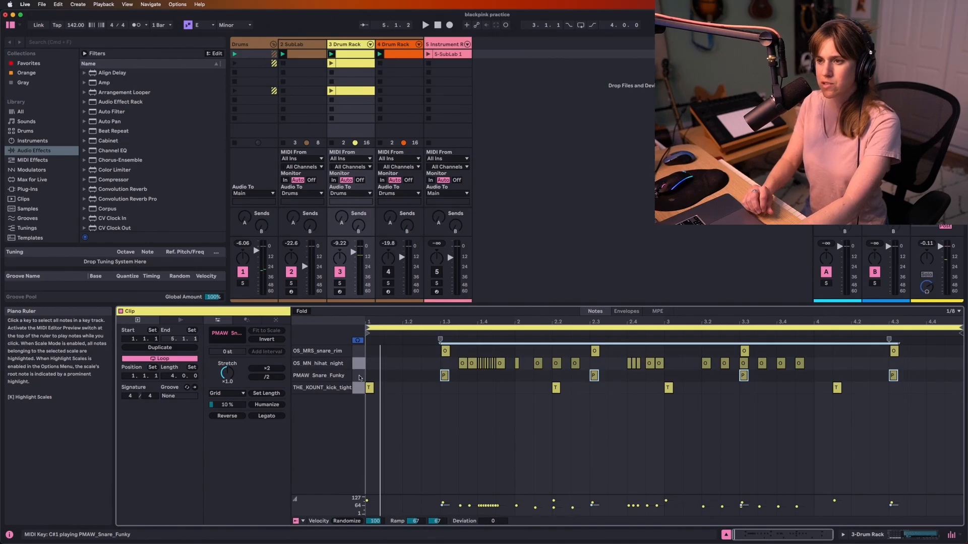
pyautogui.click(355, 332)
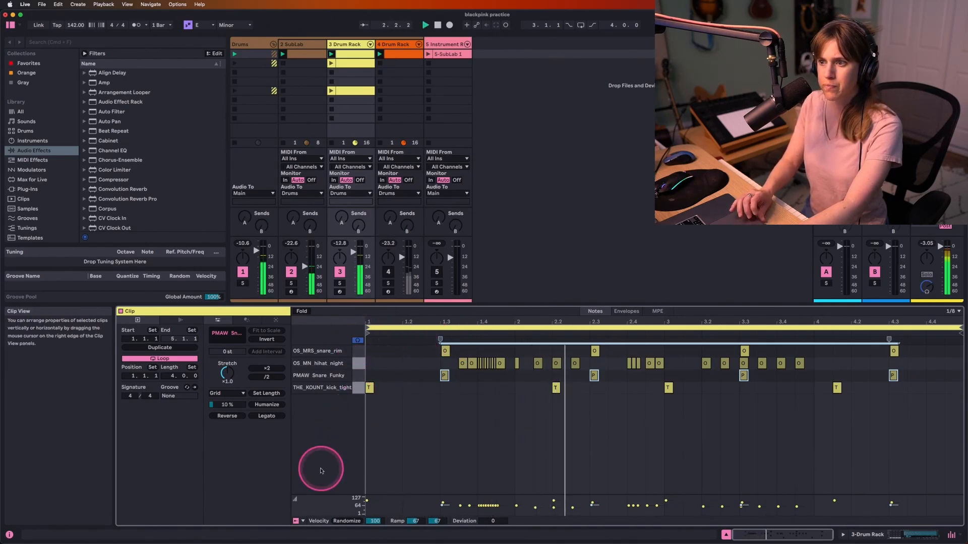
# Examine all the OS MN hihat night notes in track 3's drum clip and play the pattern
pyautogui.click(358, 362)
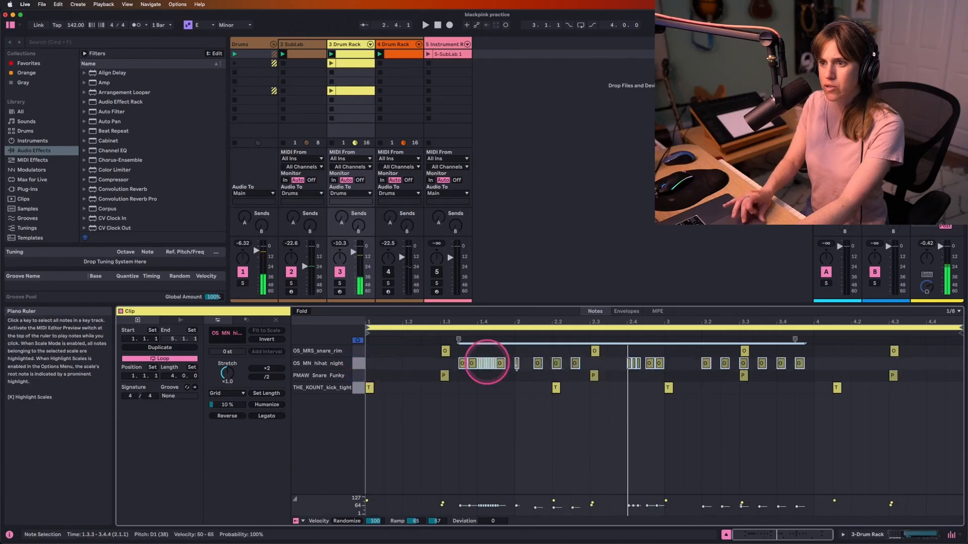
pyautogui.click(479, 379)
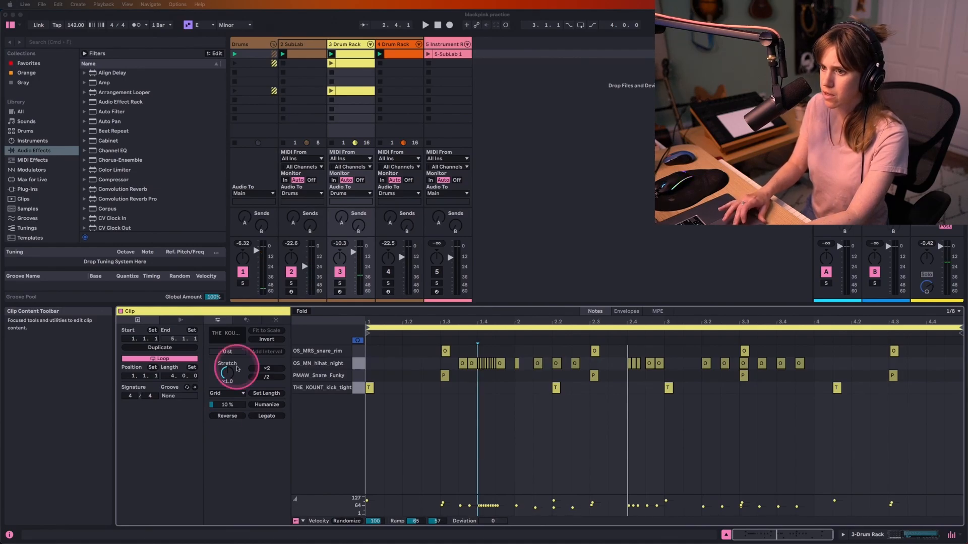
pyautogui.press('space')
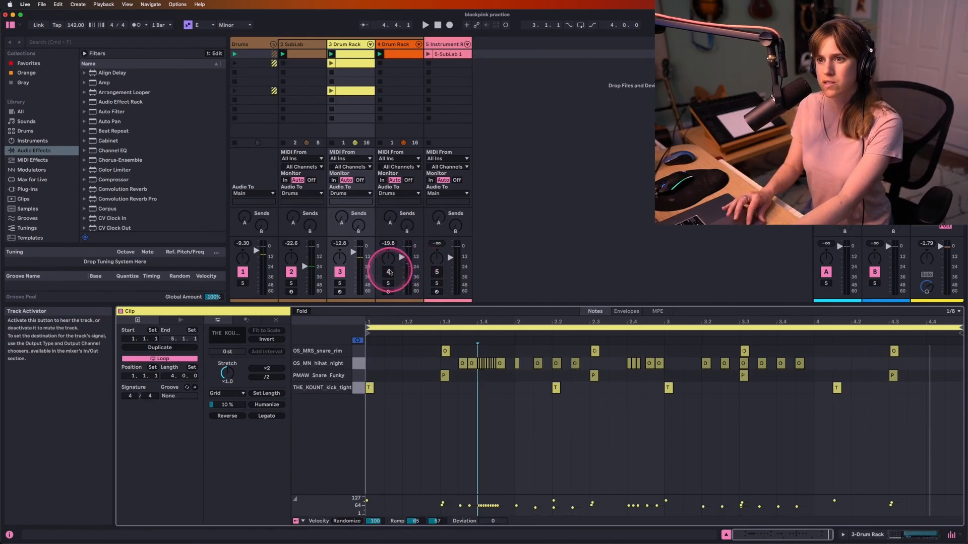
# Activate track 4 Drum Rack, open its clip and audition the FC percussion reverb jingle bells sound
pyautogui.click(388, 272)
pyautogui.click(401, 59)
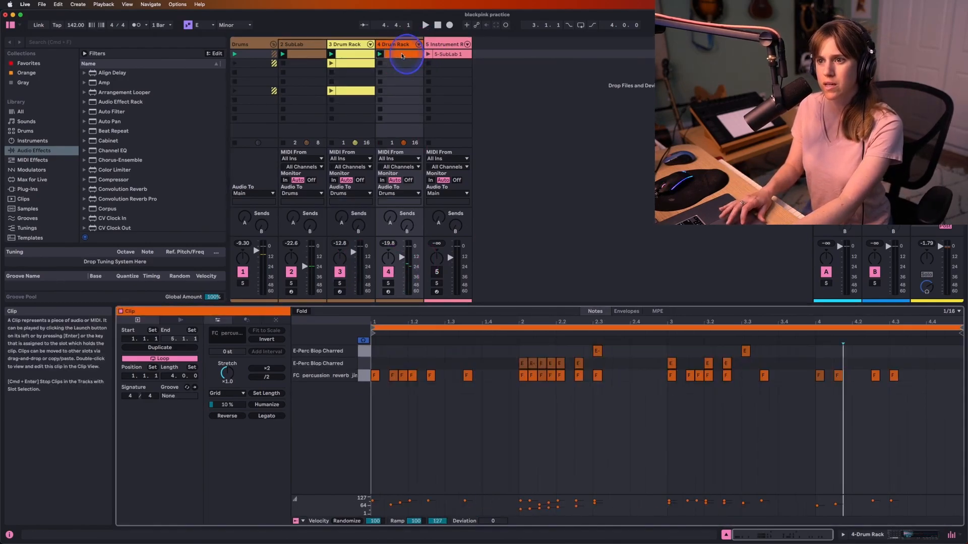
pyautogui.click(361, 382)
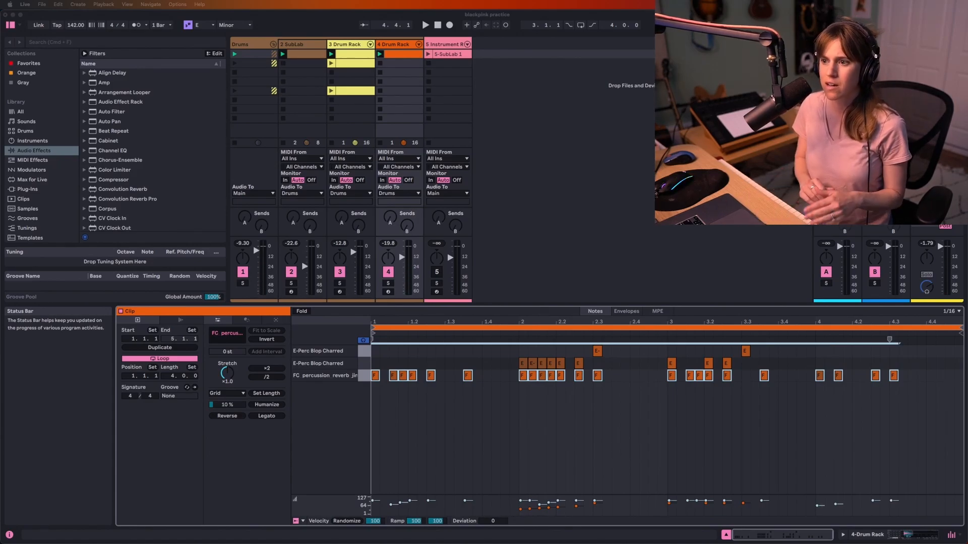
pyautogui.click(363, 377)
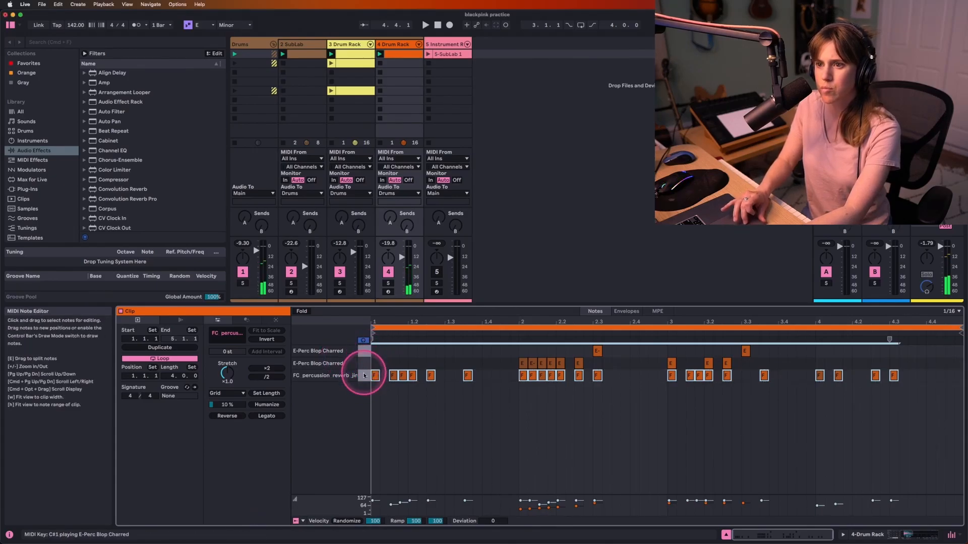
# Extend the jingle bells sample on track 4 to its full length, preview it, and trim its end back to about one second
pyautogui.hotkey('shift', 'Tab')
pyautogui.moveTo(370, 445); pyautogui.dragTo(638, 453)
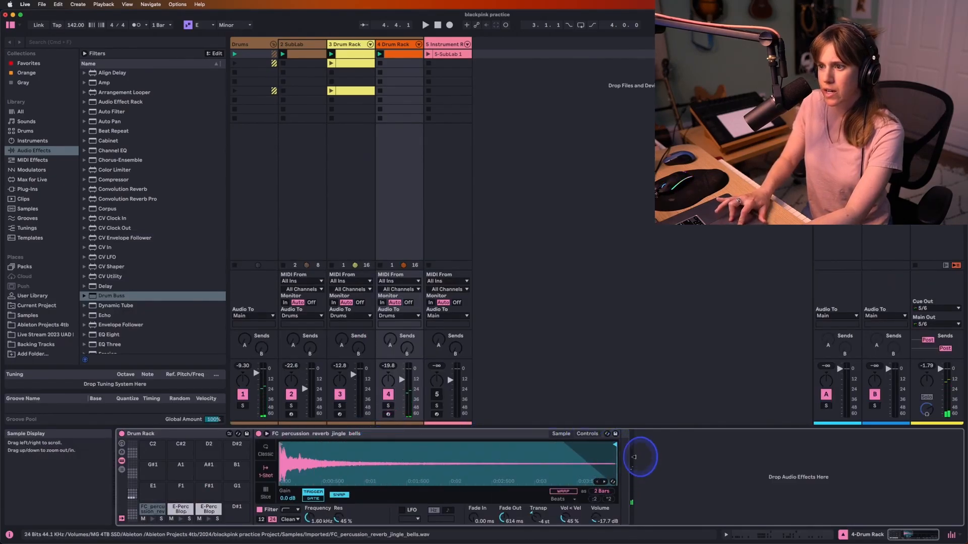
pyautogui.click(150, 510)
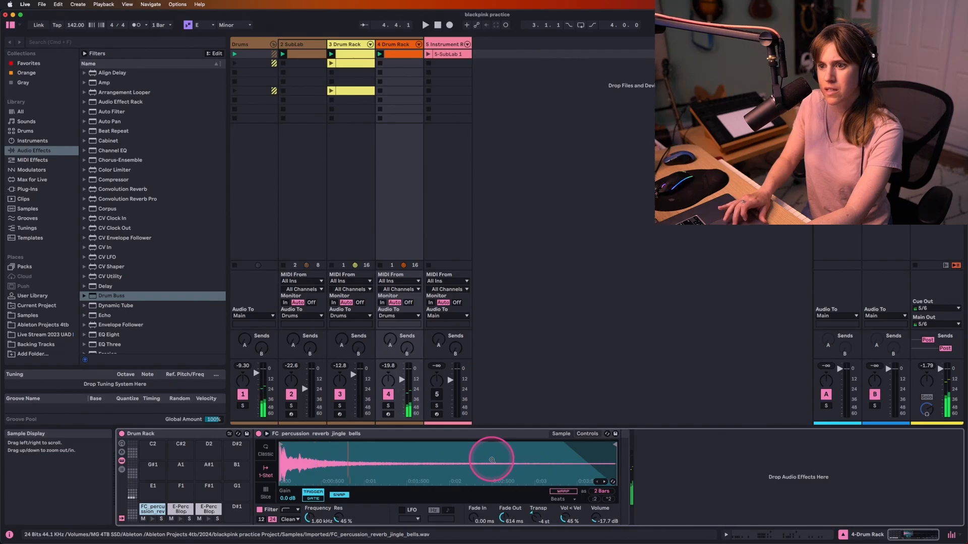
pyautogui.moveTo(615, 445)
pyautogui.mouseDown()
pyautogui.moveTo(363, 457)
pyautogui.moveTo(365, 446)
pyautogui.mouseUp()
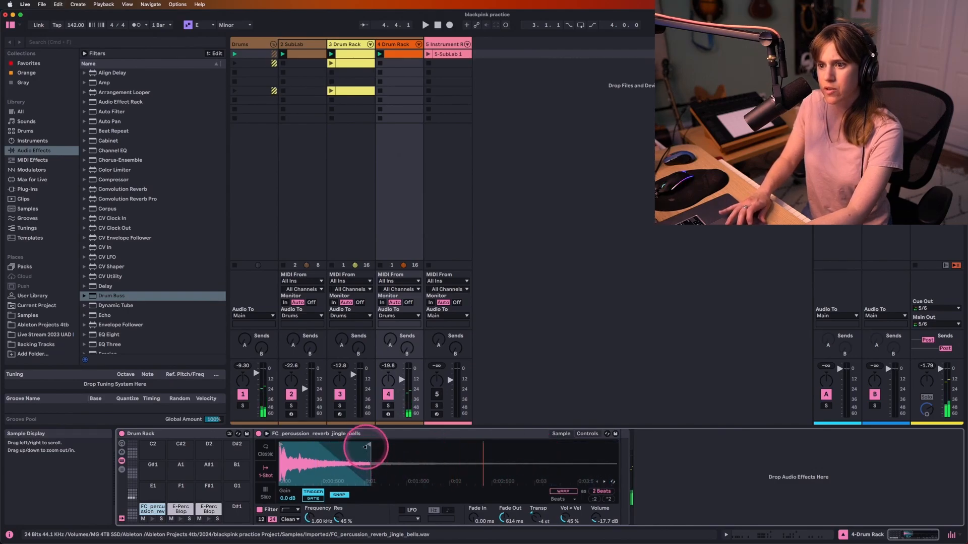
pyautogui.press('space')
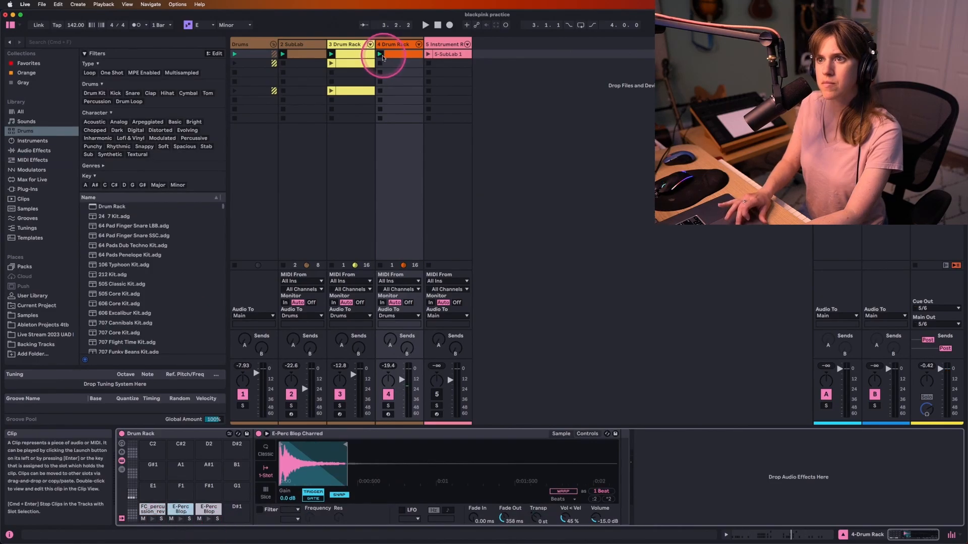
# Play track 4's clip with both E-Perc Blop pads muted, stop playback and unmute the pads
pyautogui.click(381, 55)
pyautogui.click(172, 519)
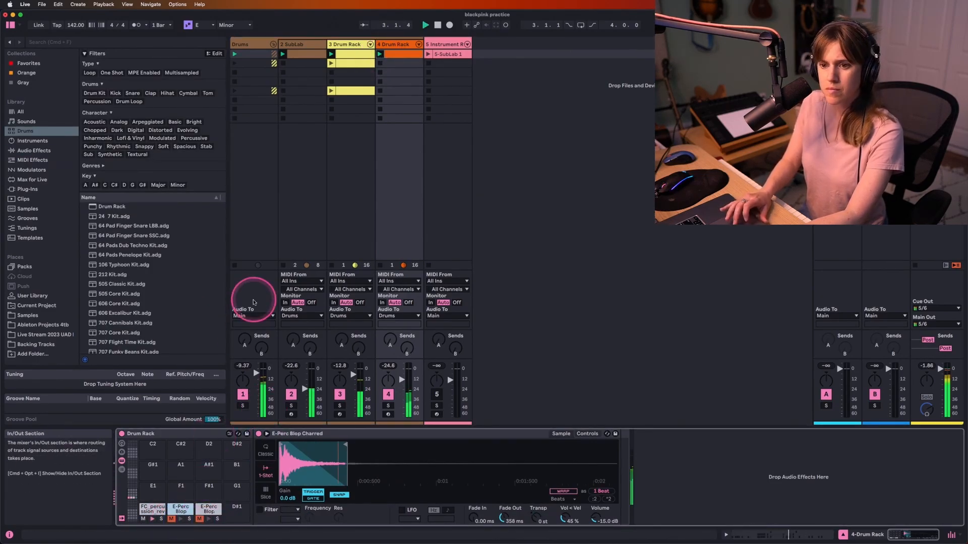
pyautogui.press('space')
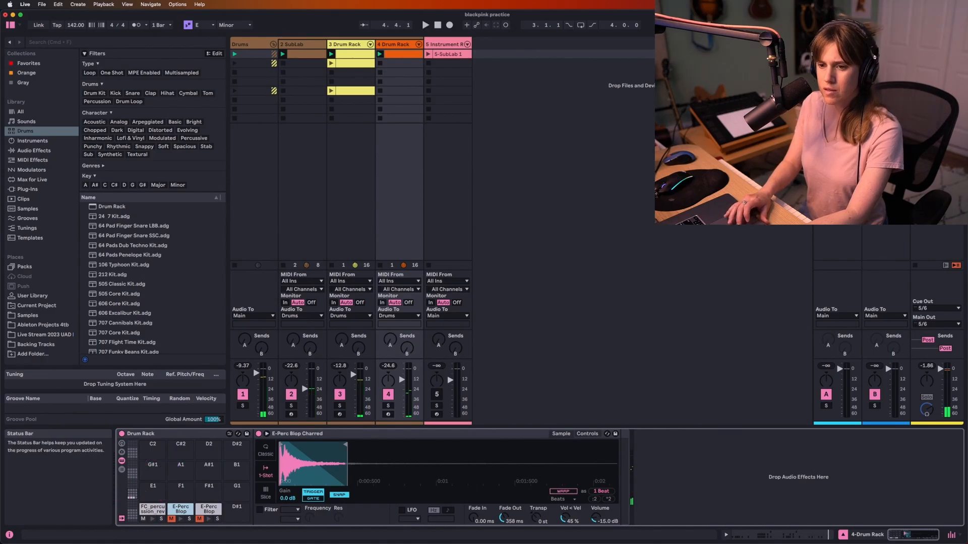
pyautogui.click(171, 521)
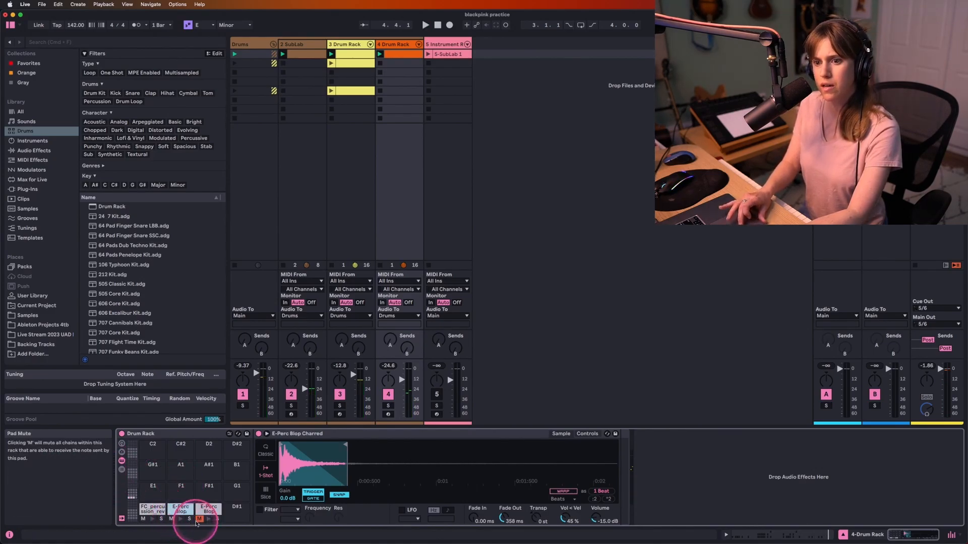
# Examine the E-Perc Blop Charred notes against the jingle bells pattern in track 4's clip and return to its Drum Rack
pyautogui.doubleClick(452, 57)
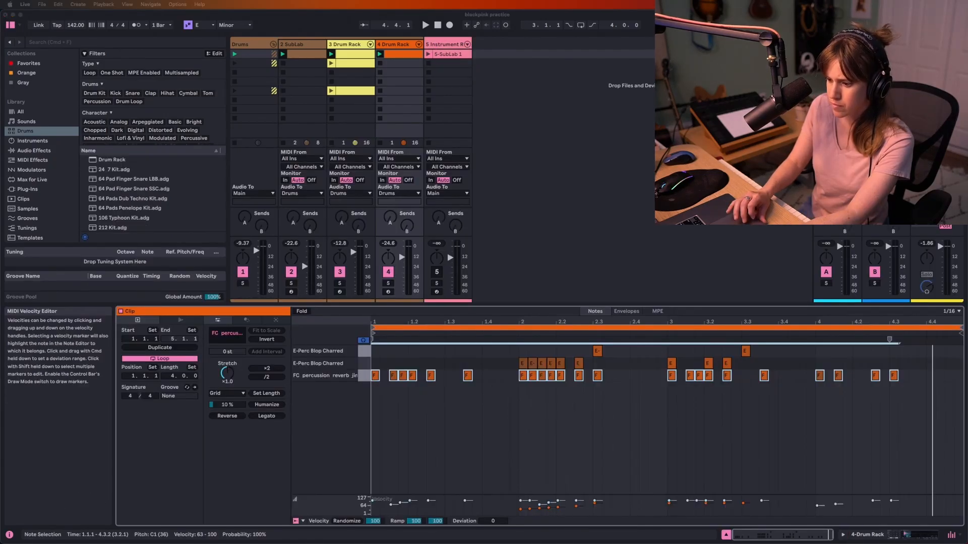
pyautogui.click(555, 391)
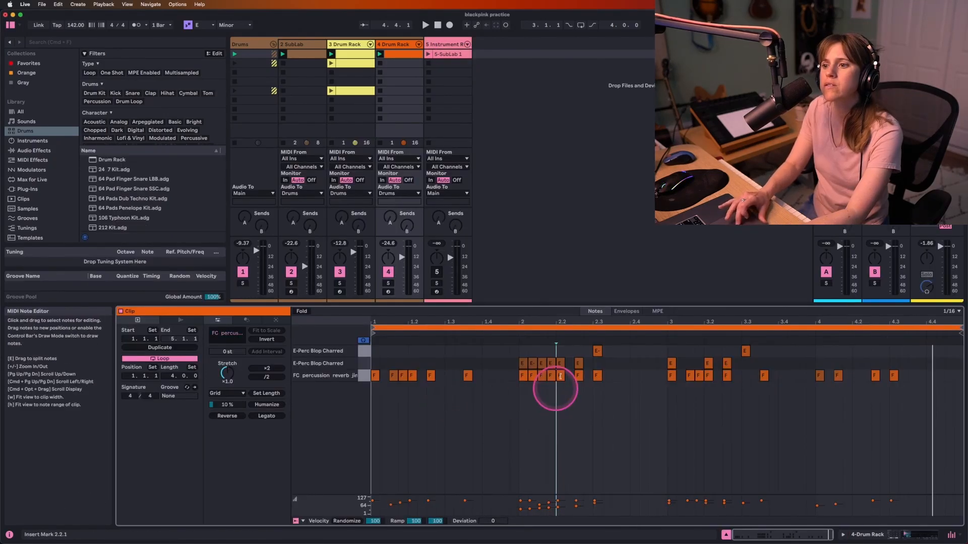
pyautogui.click(523, 364)
pyautogui.hotkey('shift', 'Tab')
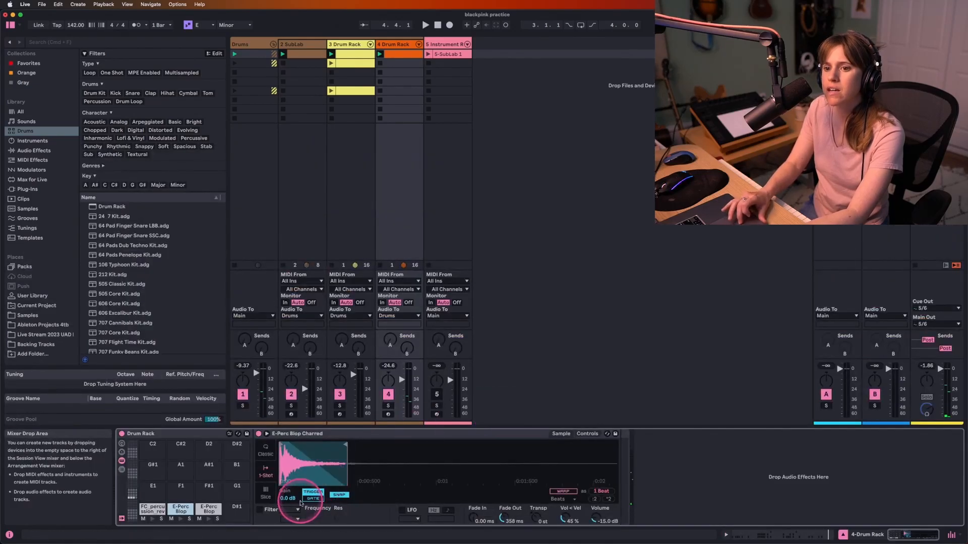
# Preview and compare the two E-Perc Blop Charred pads and show the second pad's sample settings
pyautogui.click(181, 519)
pyautogui.click(208, 520)
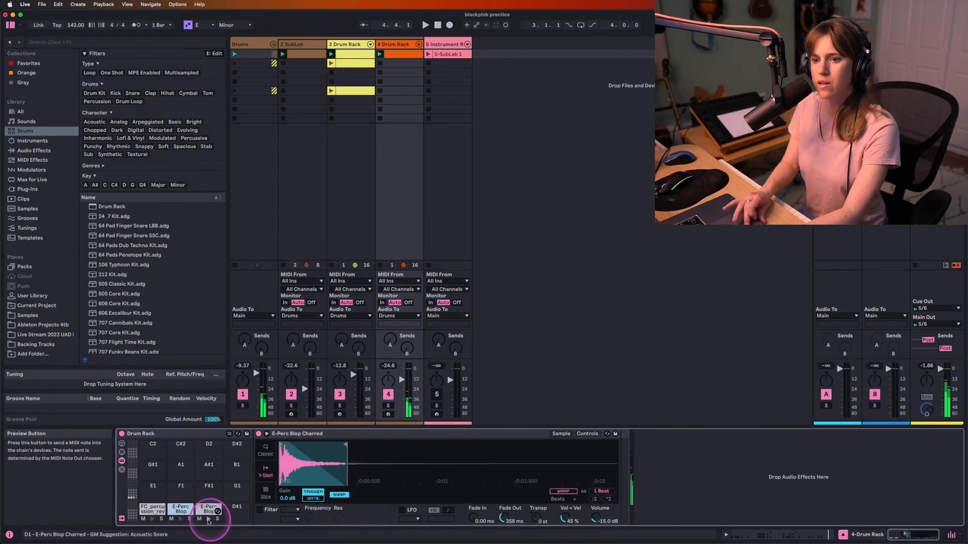
pyautogui.click(180, 519)
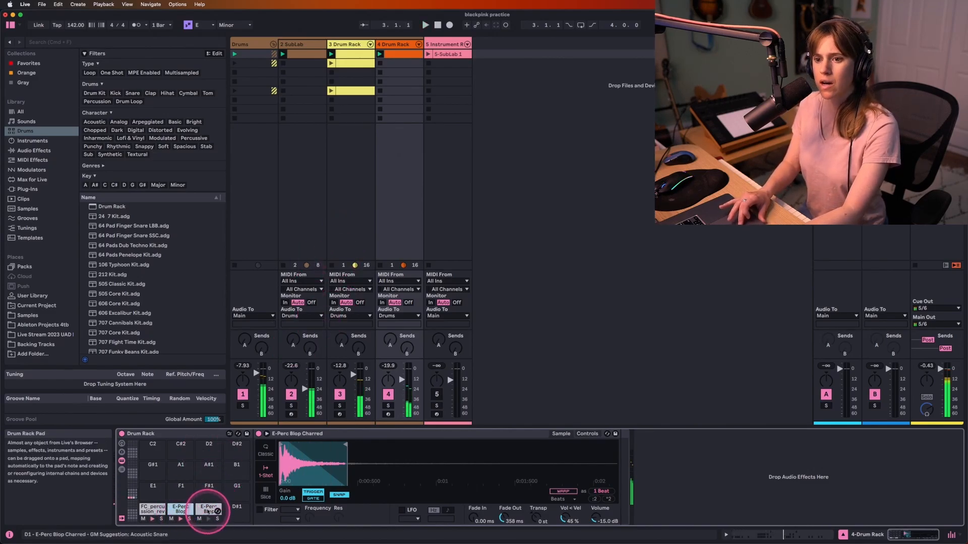
pyautogui.click(181, 520)
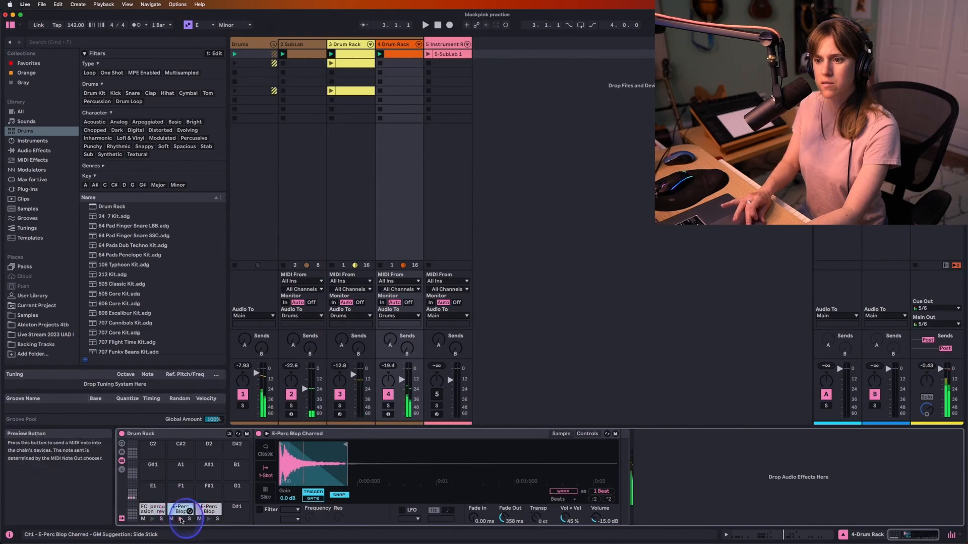
pyautogui.click(210, 512)
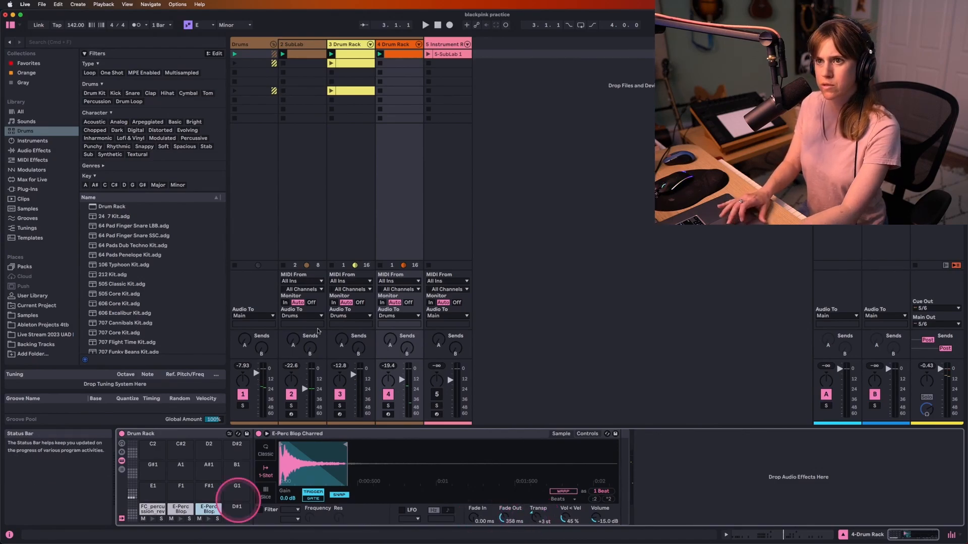
# Play the beat and examine the UAD Distressor compressor on the Drums group
pyautogui.press('space')
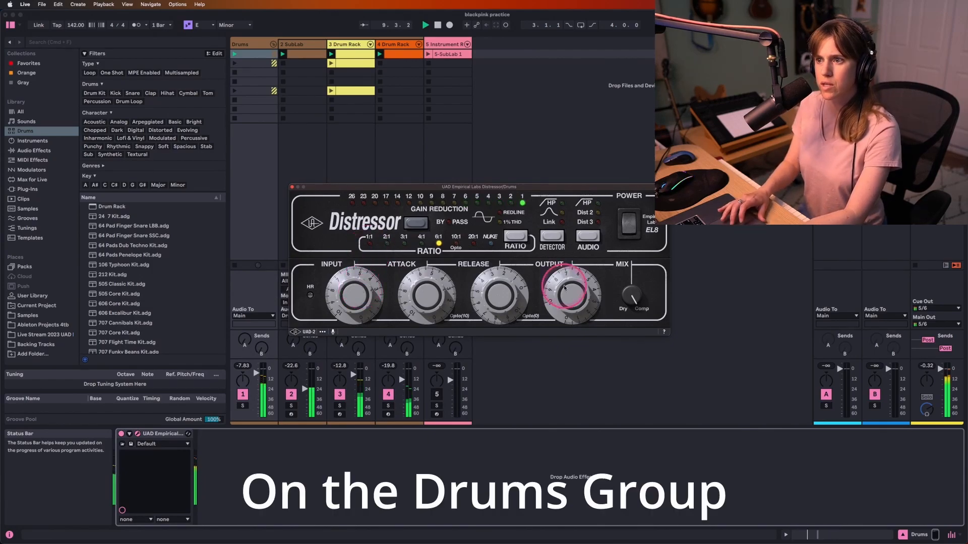
pyautogui.click(392, 319)
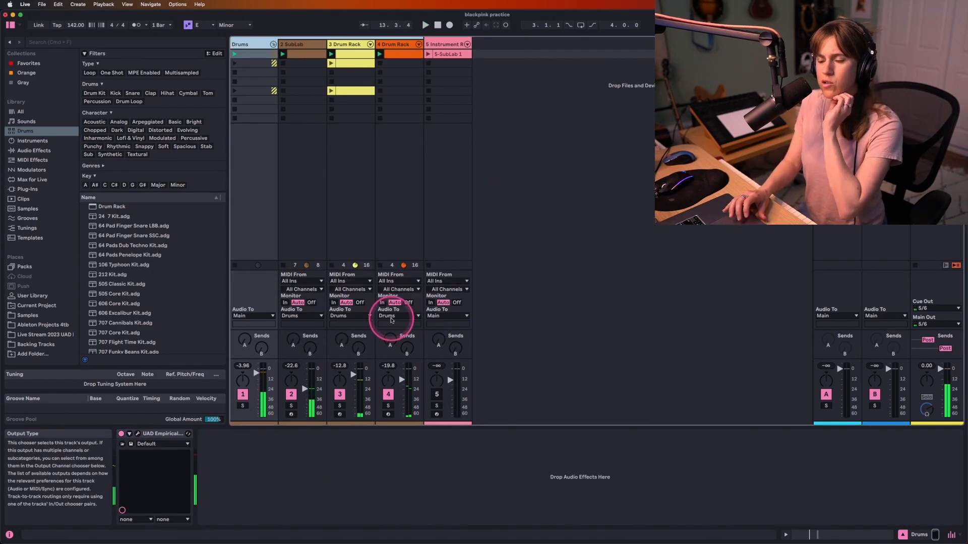
pyautogui.click(432, 204)
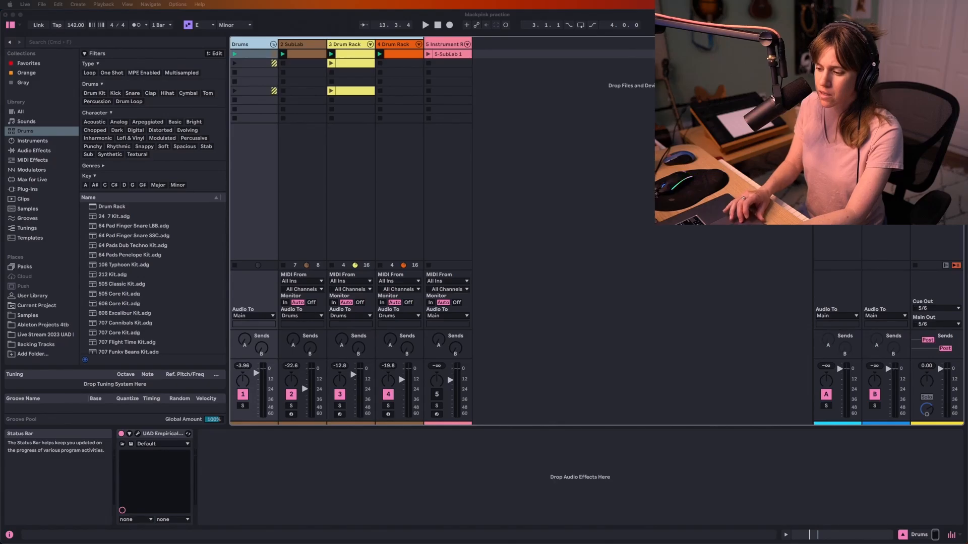
# Activate track 5 Instrument Rack, listen to it with the beat, mute the Drums group and stop playback
pyautogui.click(436, 394)
pyautogui.press('space')
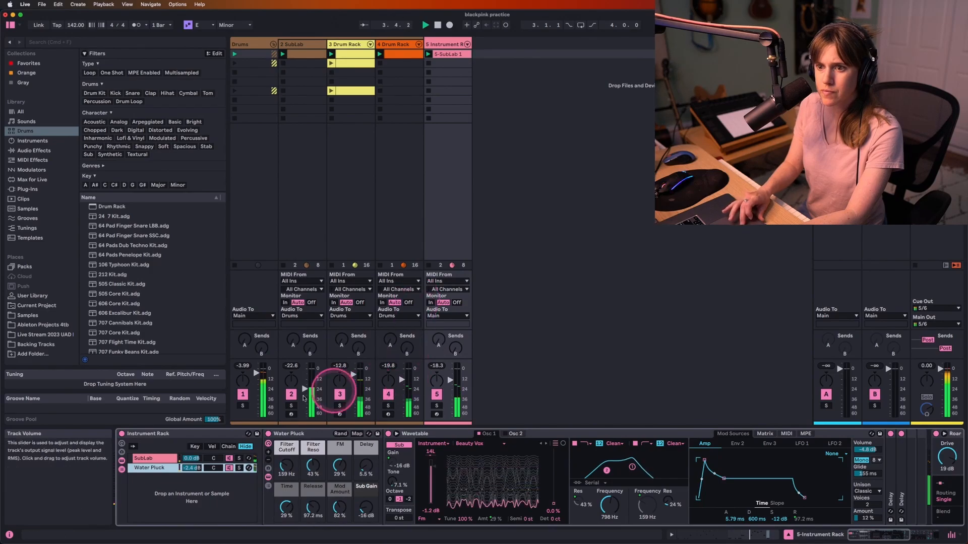
pyautogui.click(242, 394)
pyautogui.press('space')
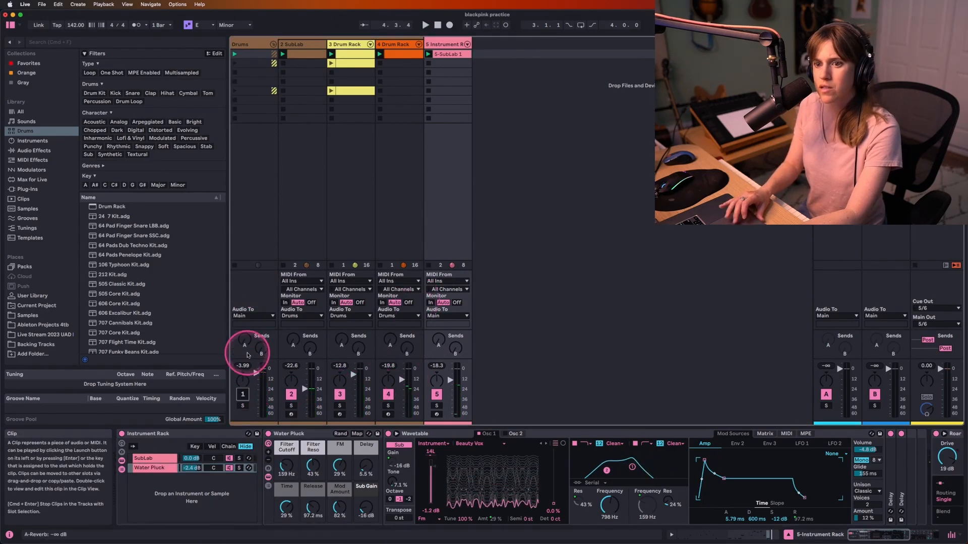
# Examine the devices in the SubLab and Water Pluck chains of track 5's Instrument Rack
pyautogui.click(171, 434)
pyautogui.click(152, 459)
pyautogui.click(155, 468)
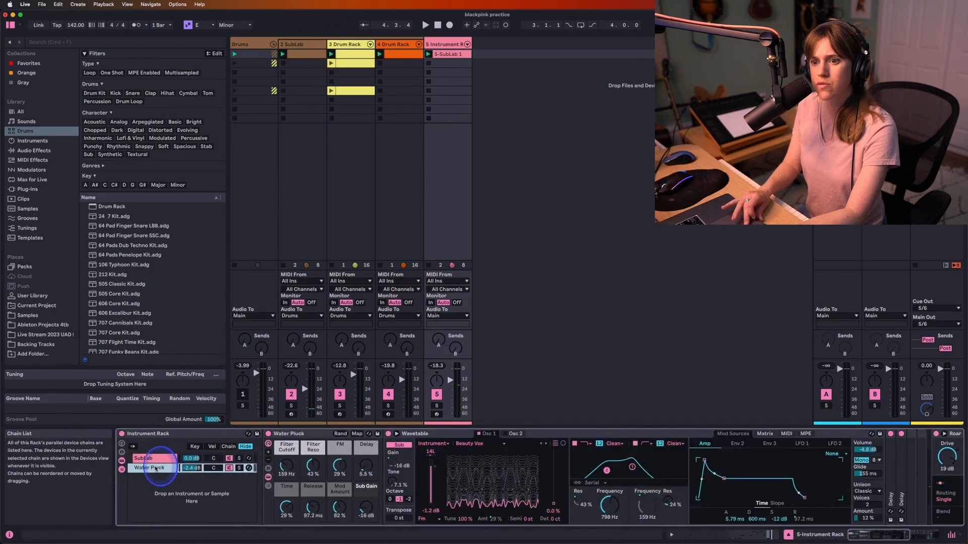
pyautogui.click(153, 460)
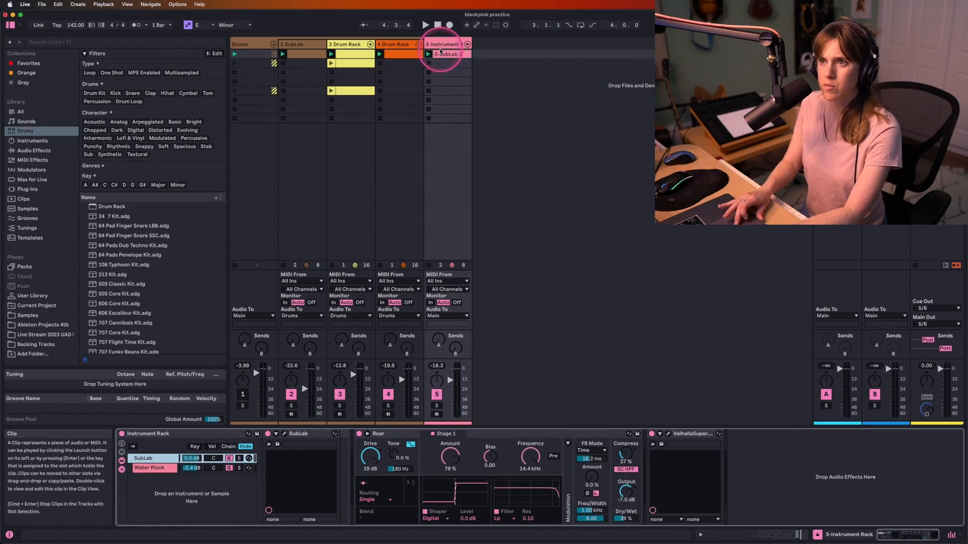
# Insert a new MIDI track after track 5 and load the Zendrix Feedback Guitar preset onto it
pyautogui.click(442, 47)
pyautogui.press('super+shift+t')
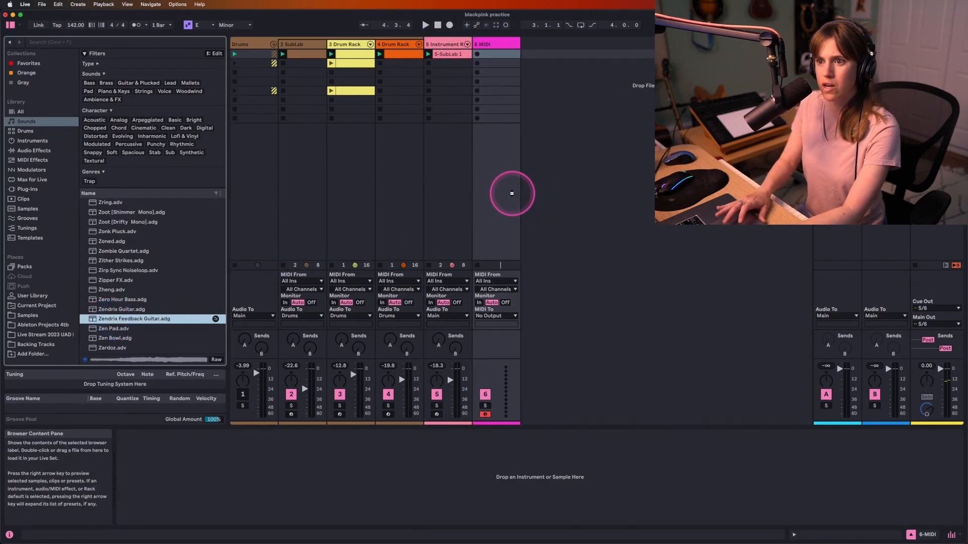
pyautogui.moveTo(511, 193); pyautogui.dragTo(509, 196)
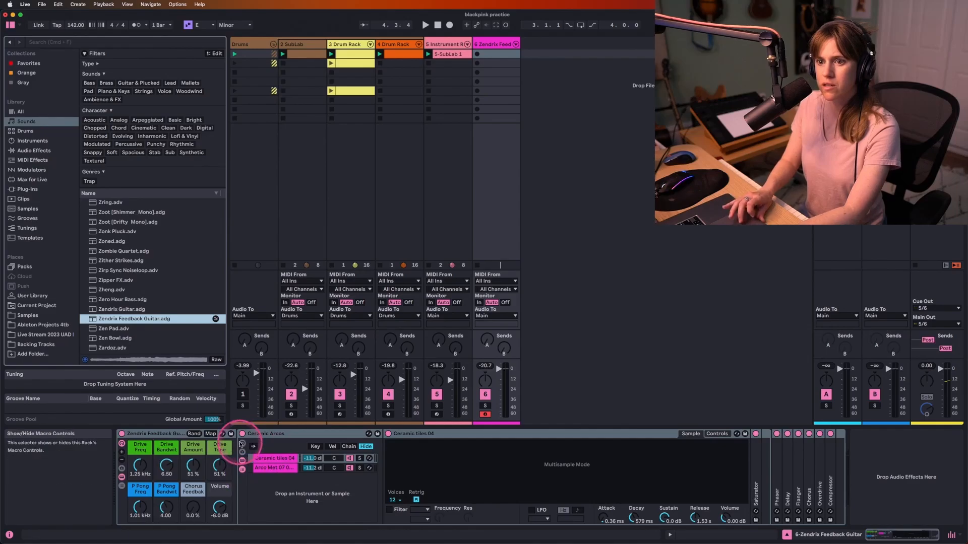
# Group the Zendrix Feedback Guitar device into an Instrument Rack and show the new rack's chain list
pyautogui.click(160, 434)
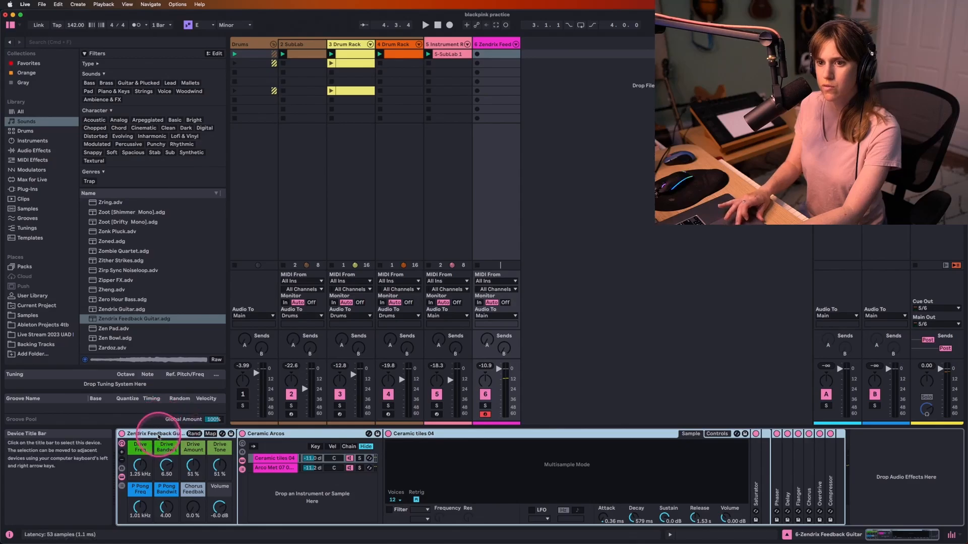
pyautogui.press('super+g')
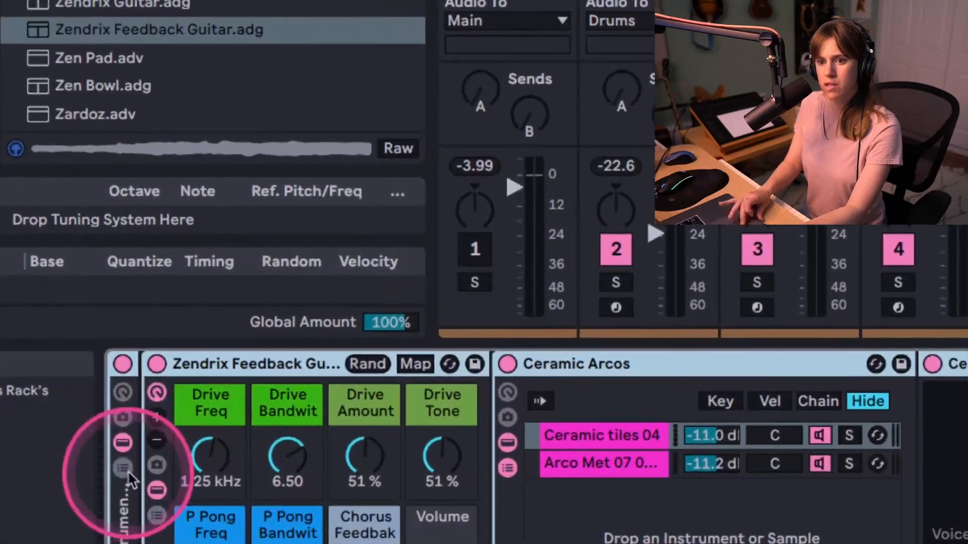
pyautogui.click(121, 469)
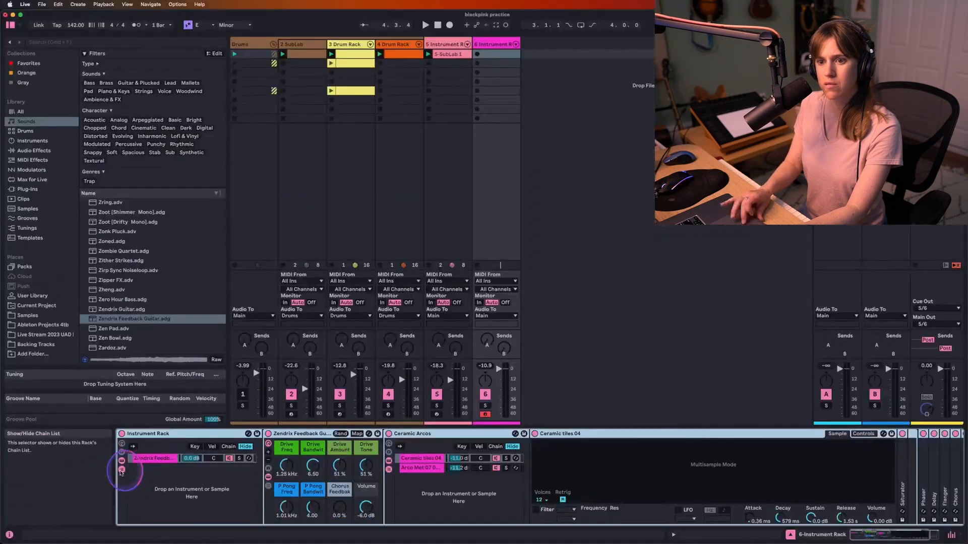
pyautogui.click(121, 469)
pyautogui.click(121, 468)
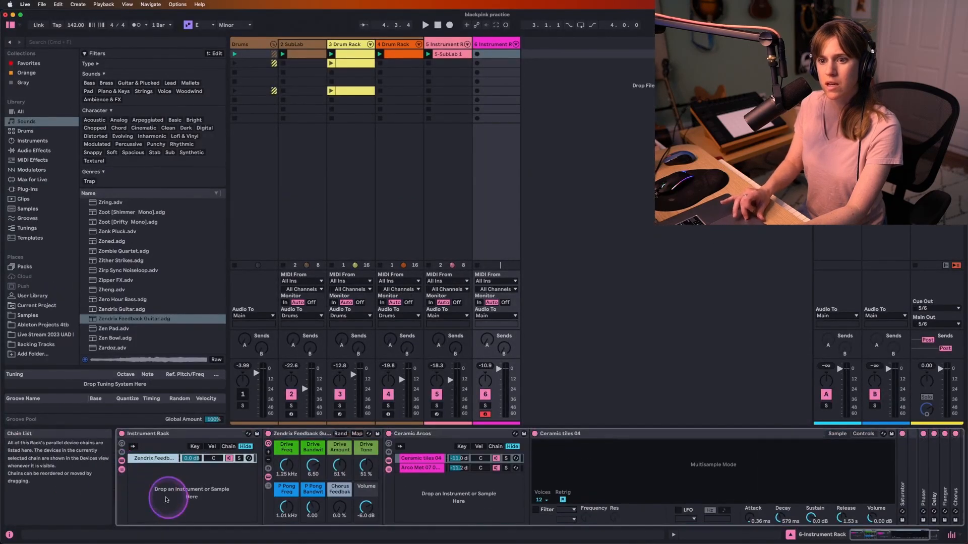
# Add the Viska preset from the Sounds library as a second chain in track 6's Instrument Rack
pyautogui.scroll(10, 121, 298)
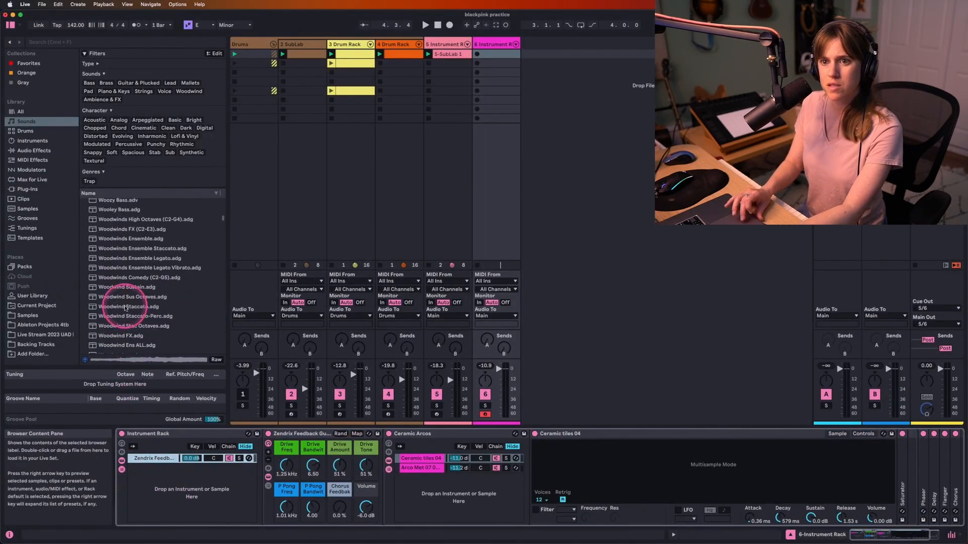
pyautogui.moveTo(126, 317); pyautogui.dragTo(190, 458)
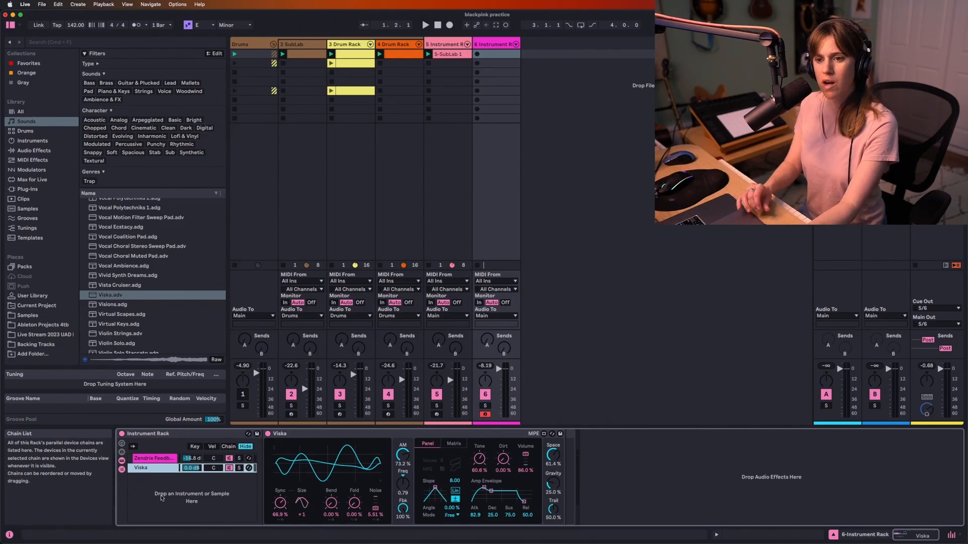
# Delete track 6 with its Instrument Rack and return to track 5's rack
pyautogui.click(156, 436)
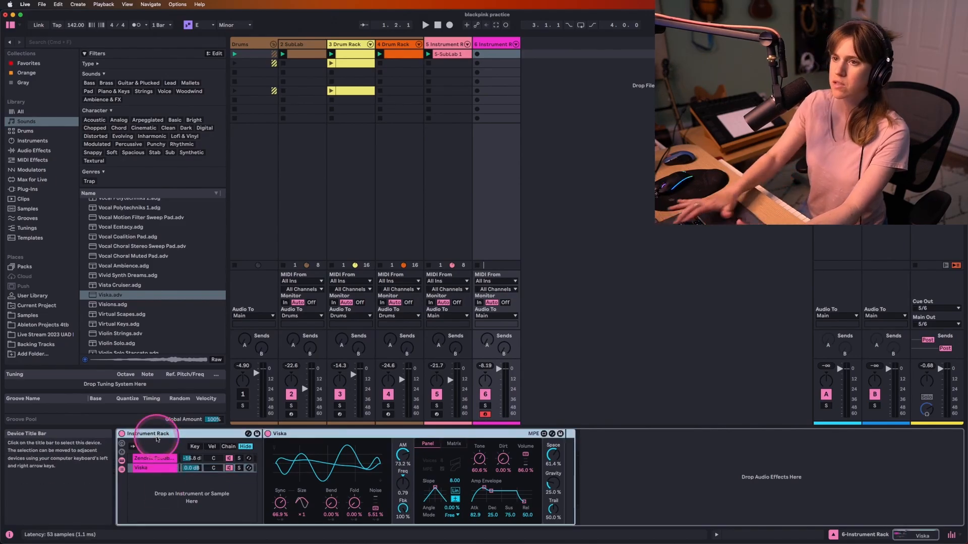
pyautogui.press('Delete')
pyautogui.click(491, 44)
pyautogui.press('Delete')
pyautogui.click(455, 49)
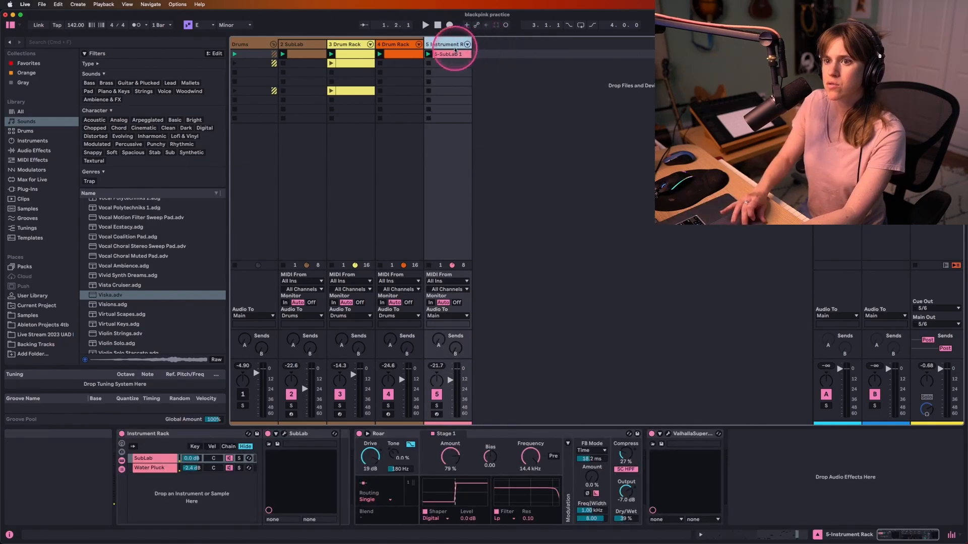
# Solo the SubLab chain in track 5's Instrument Rack and listen to it with the beat
pyautogui.click(157, 458)
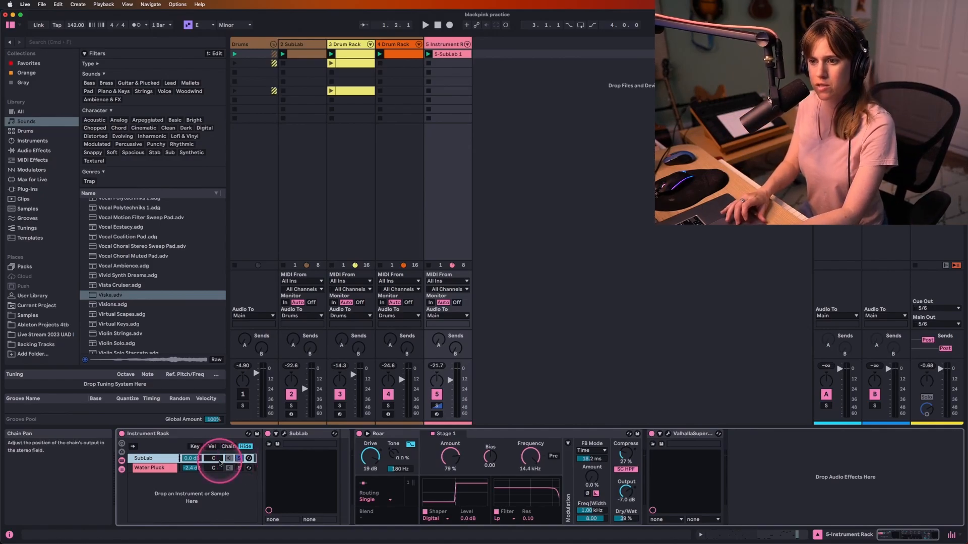
pyautogui.press('space')
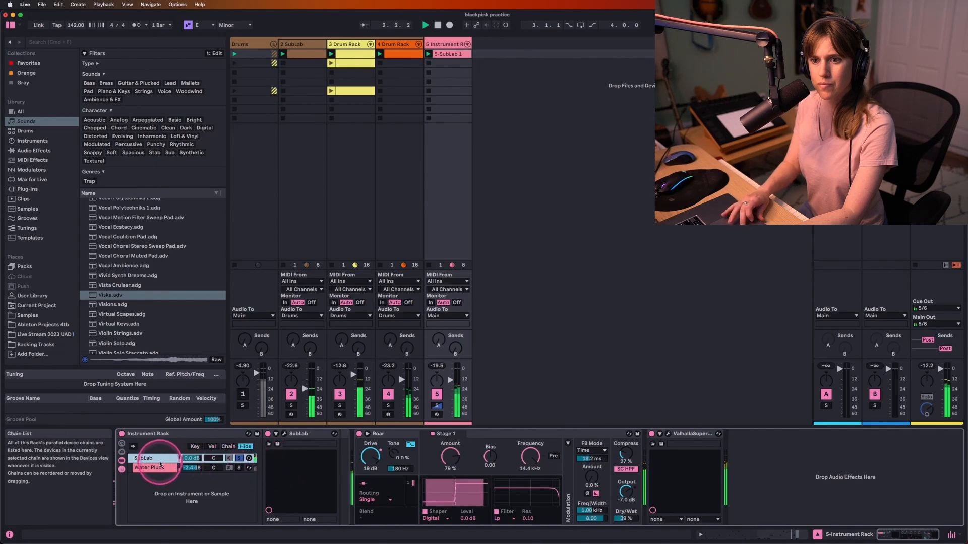
pyautogui.press('space')
# Open the SubLab plug-in and examine its glide setting against the E4 and G4 notes in track 5's clip
pyautogui.click(284, 435)
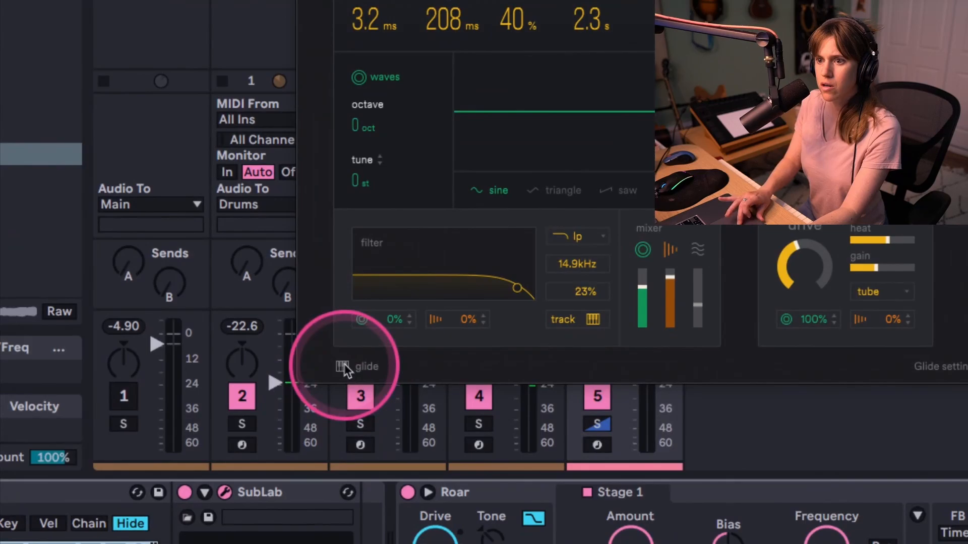
pyautogui.click(345, 367)
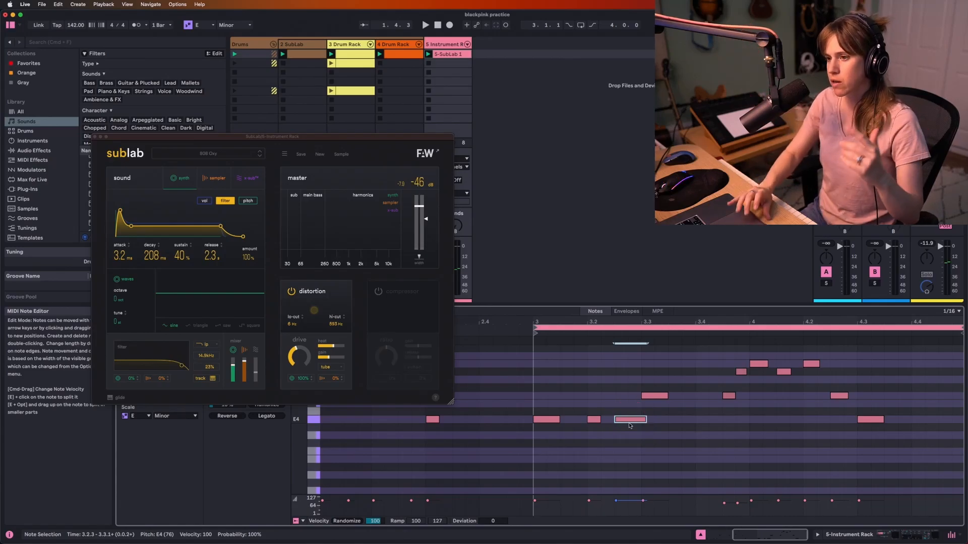
pyautogui.click(653, 396)
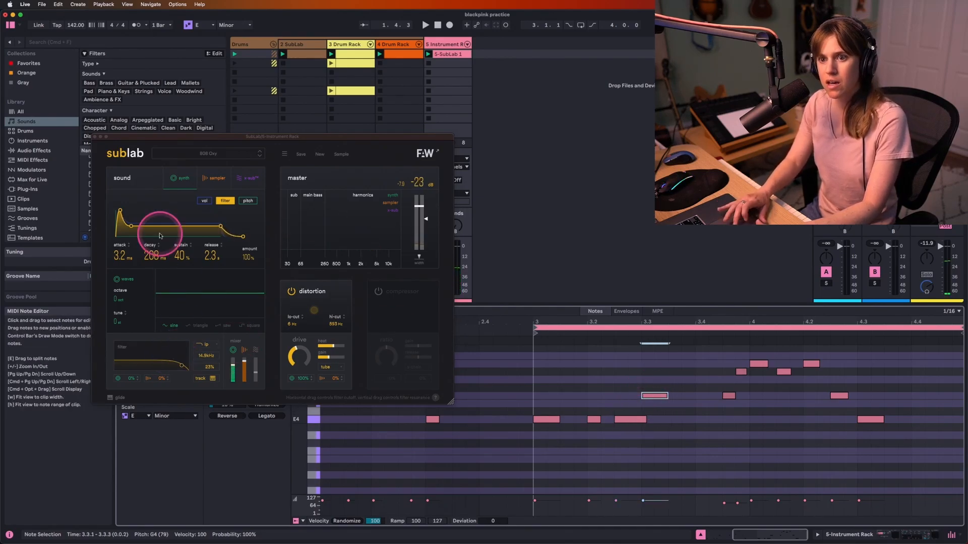
pyautogui.click(113, 398)
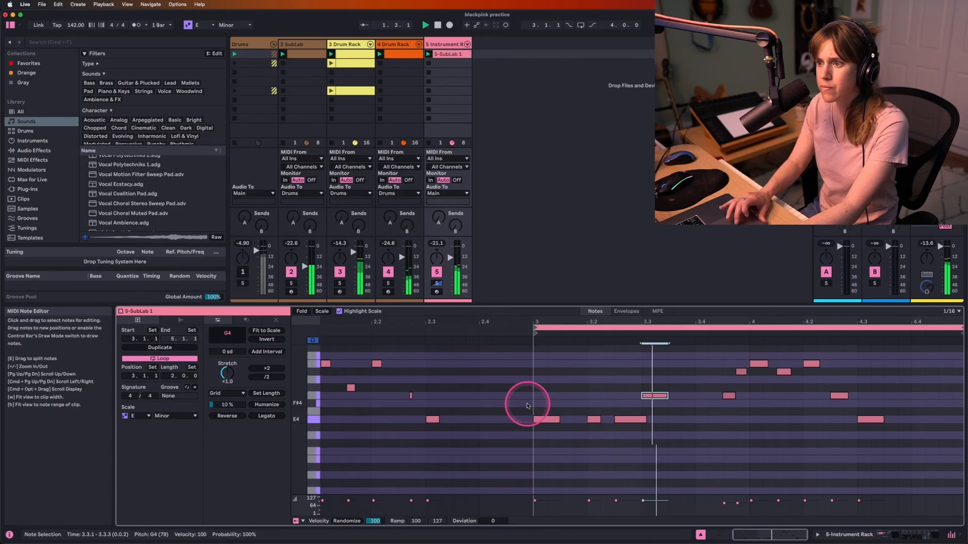
# Unsolo SubLab, listen to the Water Pluck chain on its own, and clear its solo
pyautogui.press('space')
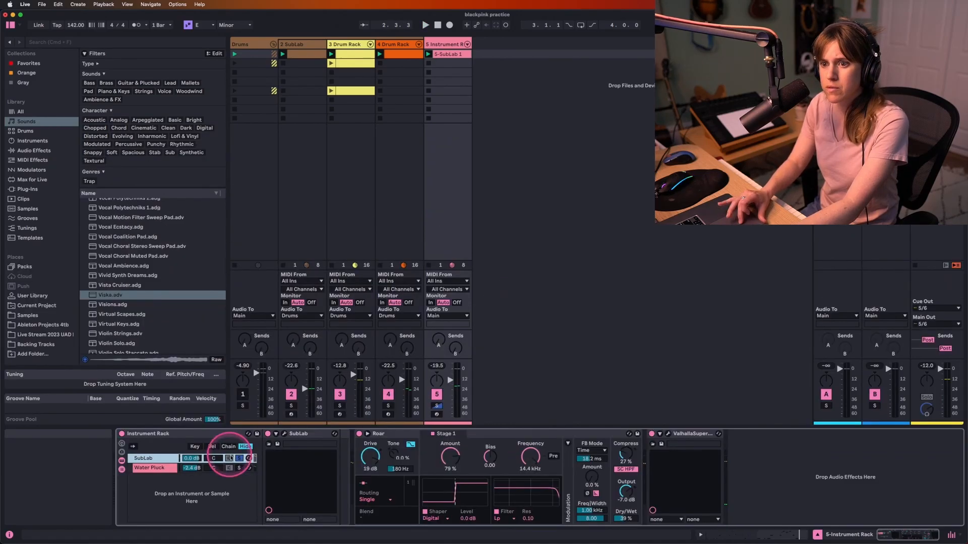
pyautogui.click(240, 460)
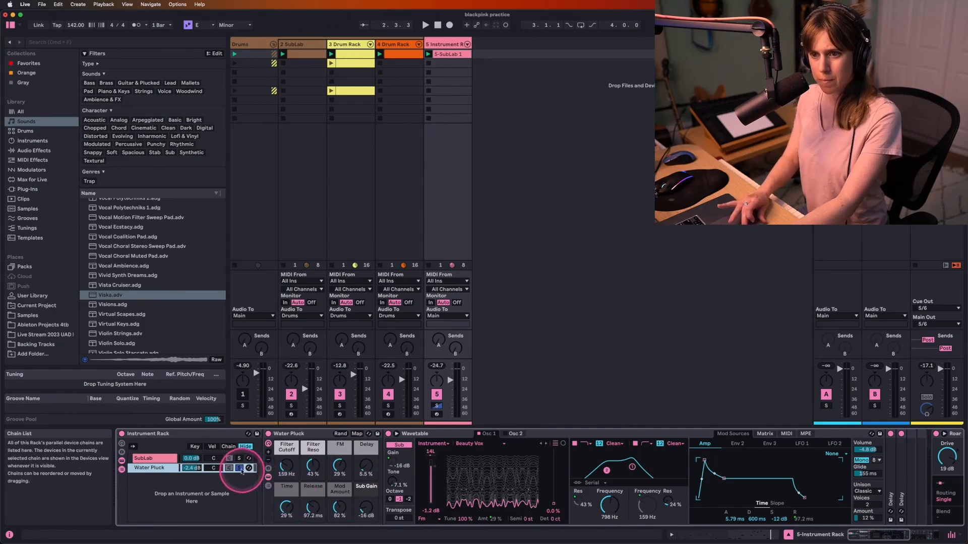
pyautogui.click(239, 468)
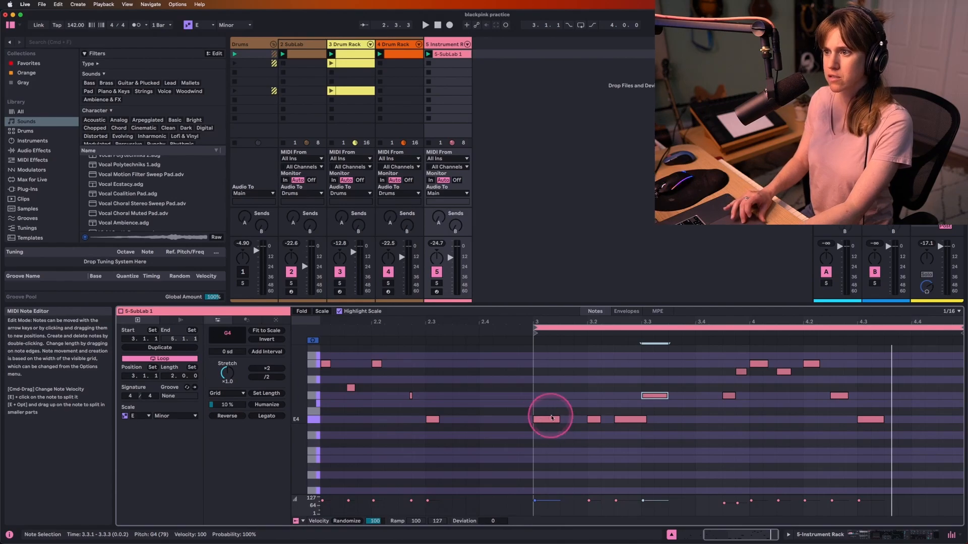
# Display the MIDI Ctrl Pitch Bend envelope of the 5-SubLab 1 clip
pyautogui.click(625, 296)
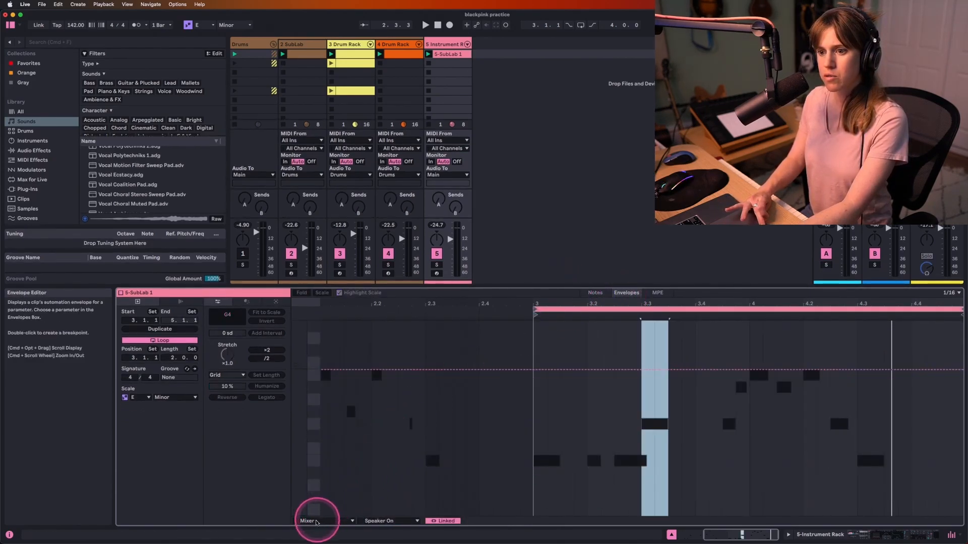
pyautogui.click(316, 522)
pyautogui.click(322, 411)
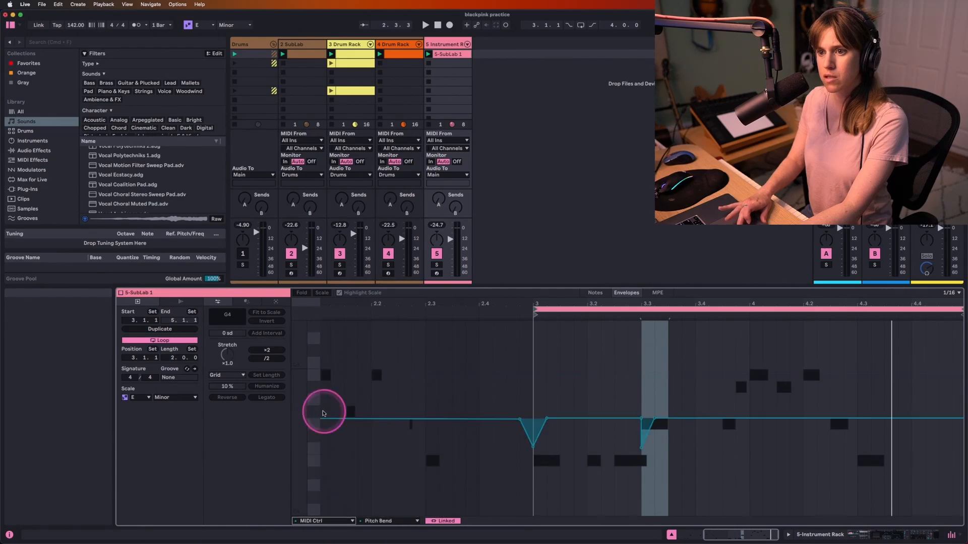
pyautogui.click(386, 521)
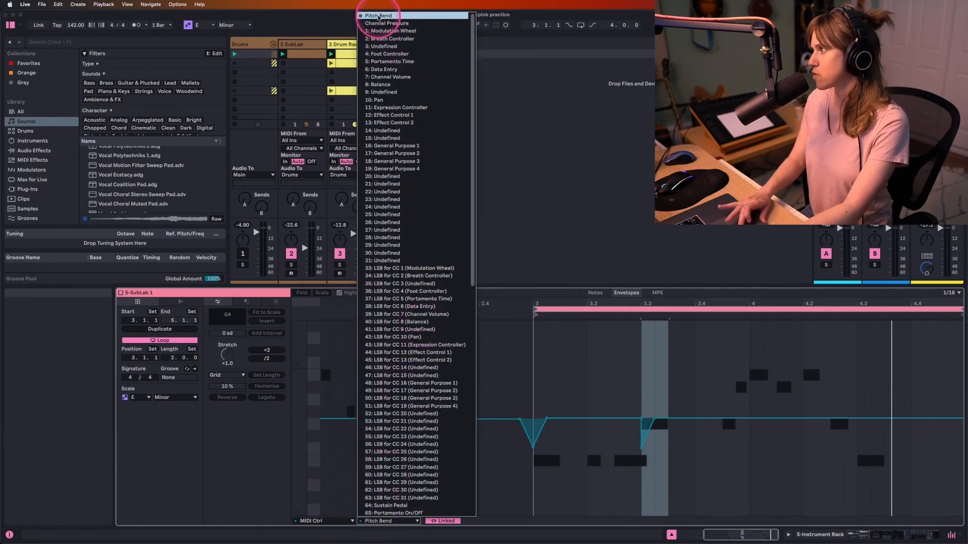
pyautogui.click(379, 17)
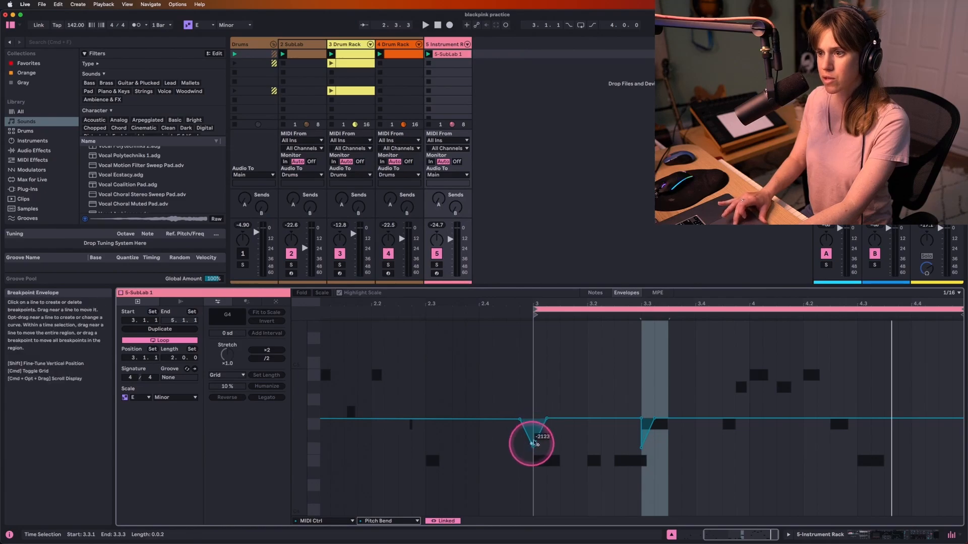
# Try adding a downward pitch-bend move between two new breakpoints before 3.2, and undo it
pyautogui.moveTo(534, 444); pyautogui.dragTo(536, 429)
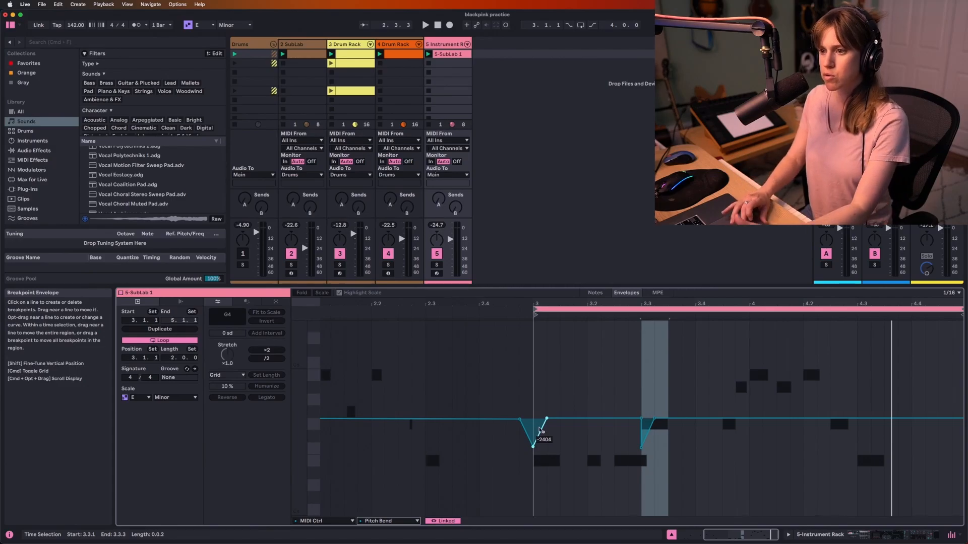
pyautogui.moveTo(591, 302); pyautogui.dragTo(551, 326)
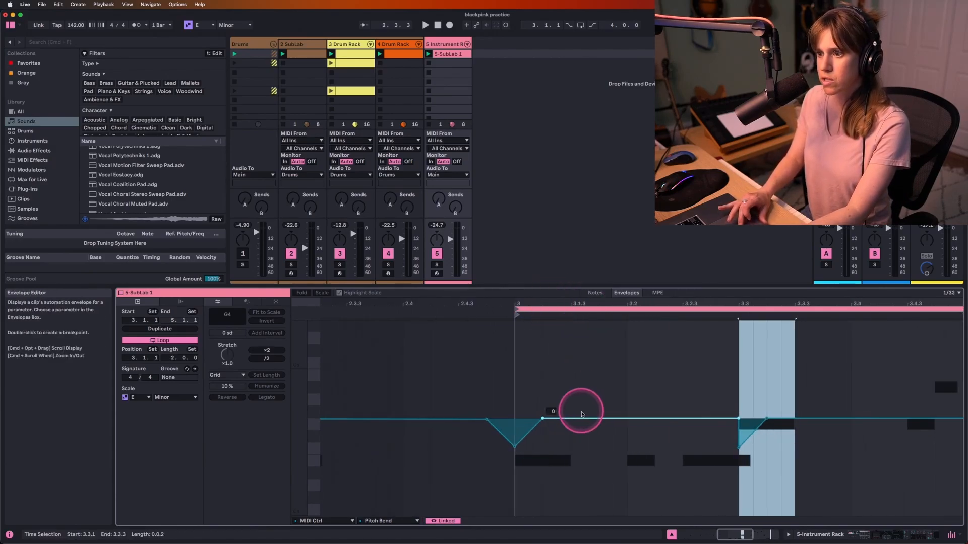
pyautogui.click(584, 418)
pyautogui.click(619, 419)
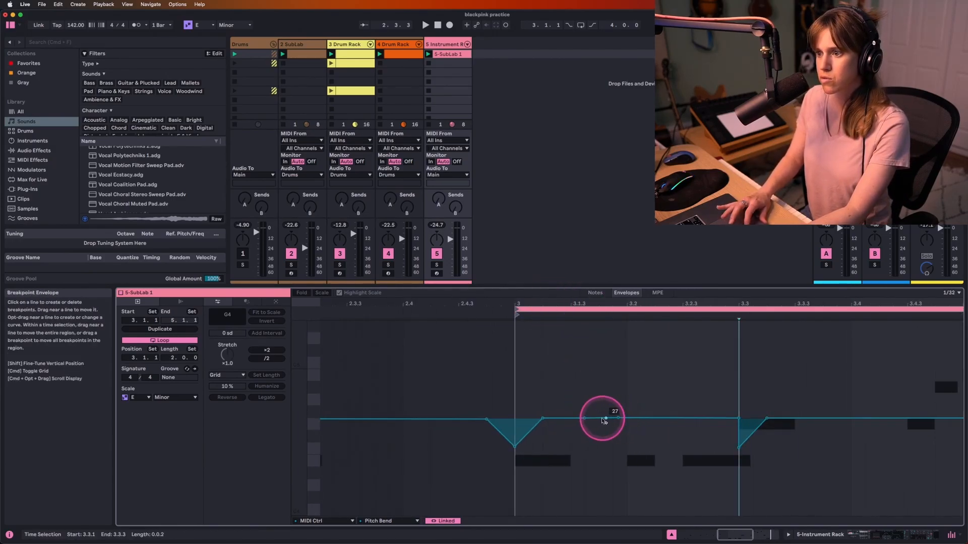
pyautogui.moveTo(603, 419); pyautogui.dragTo(602, 487)
pyautogui.press('super+z')
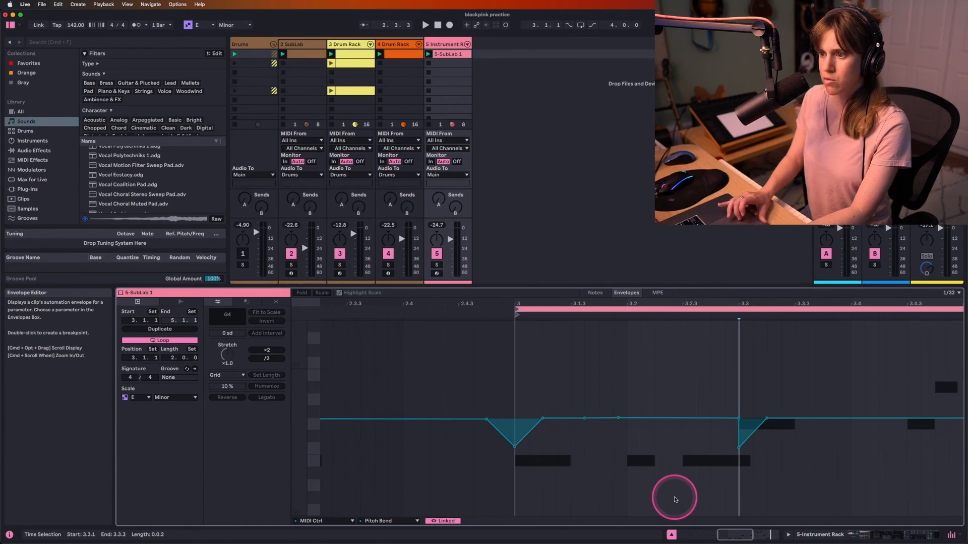
# Play the clip from the start of bar 3 to hear its pitch bends
pyautogui.click(516, 371)
pyautogui.press('space')
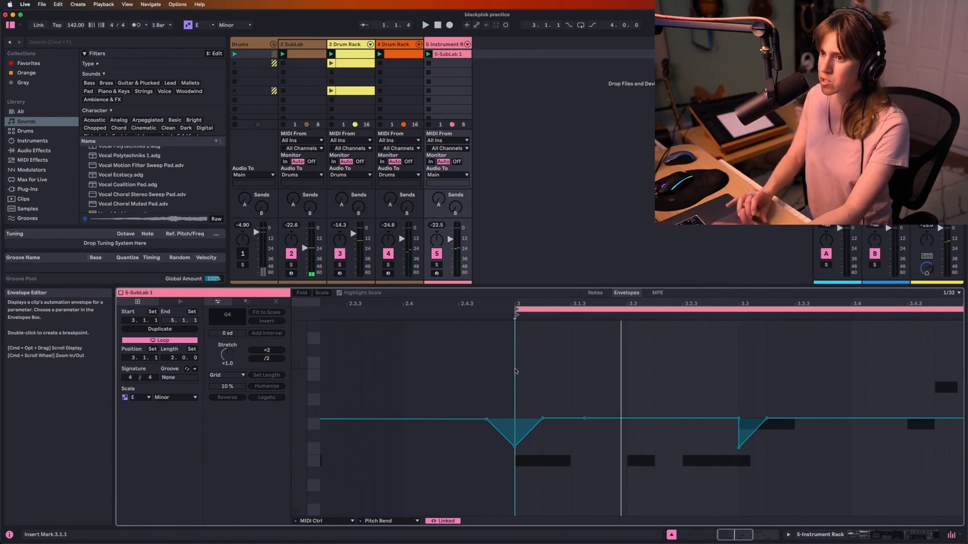
pyautogui.press('space')
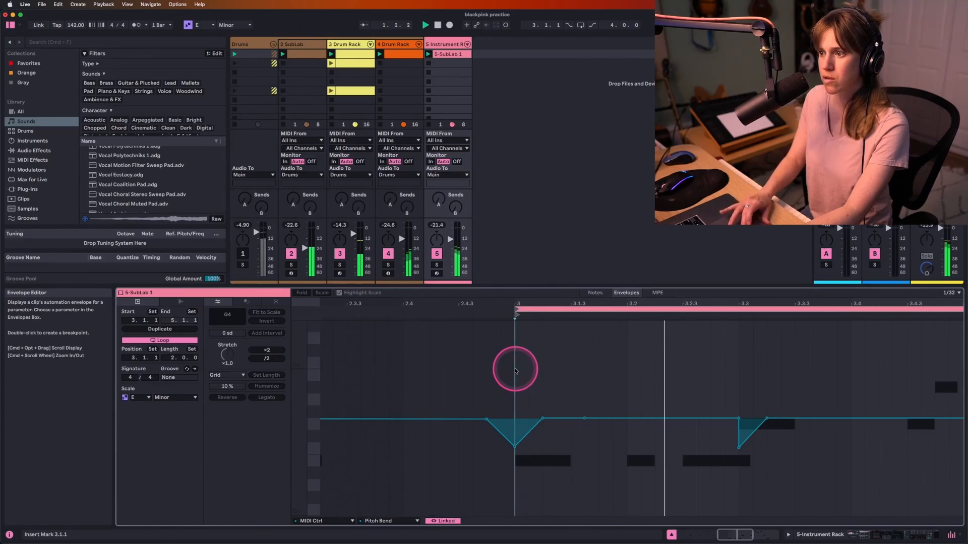
# Compare the clip's playback with and without the pitch-bend dip at 3.3, leaving the dip in place
pyautogui.hscroll(5, 685, 426)
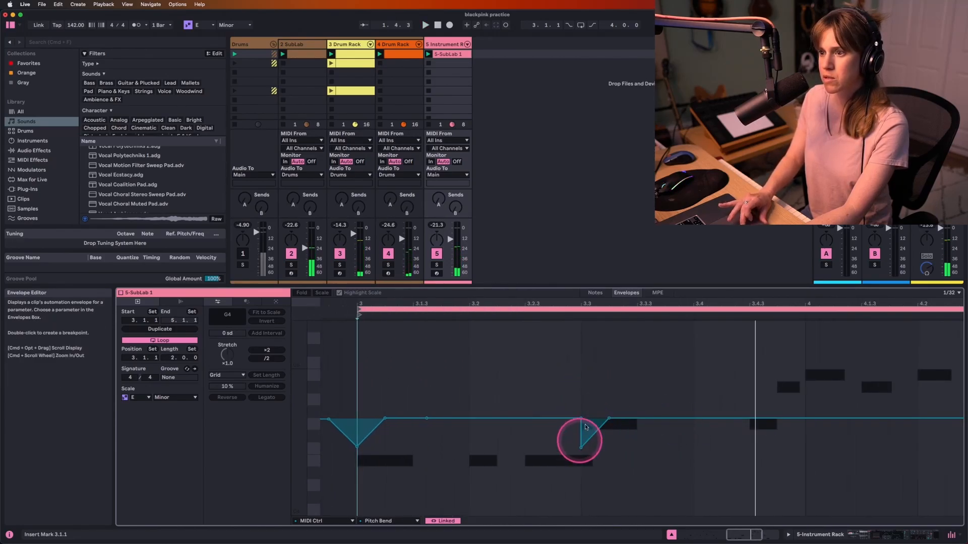
pyautogui.hscroll(2, 577, 393)
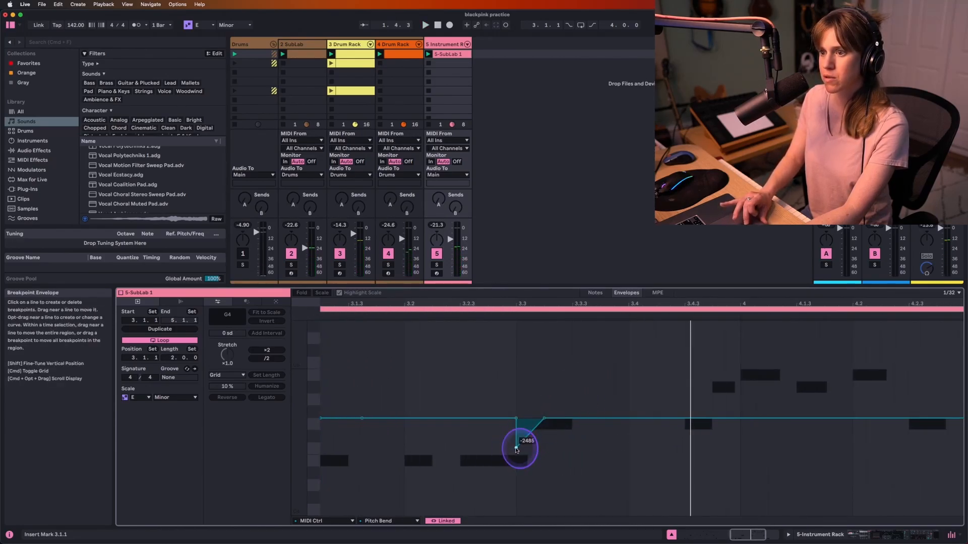
pyautogui.click(516, 448)
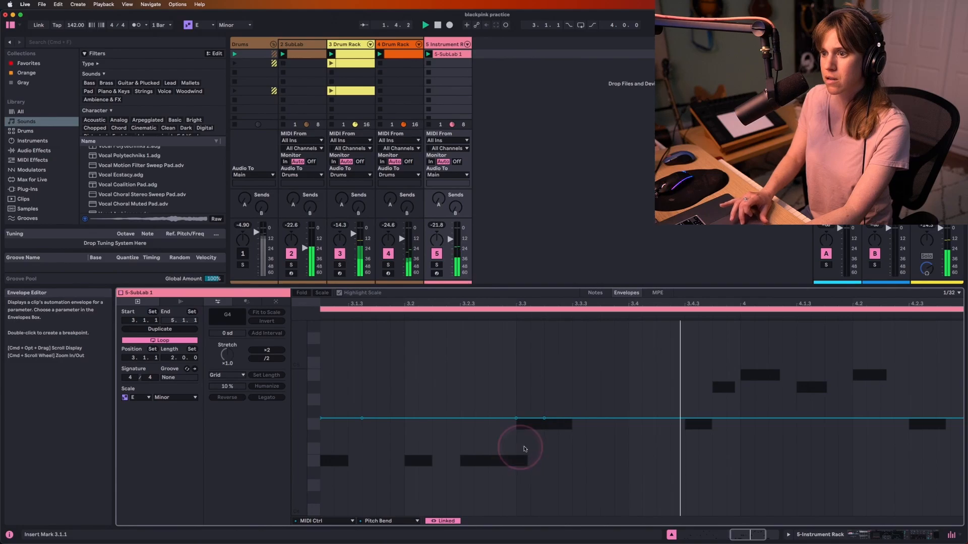
pyautogui.doubleClick(524, 449)
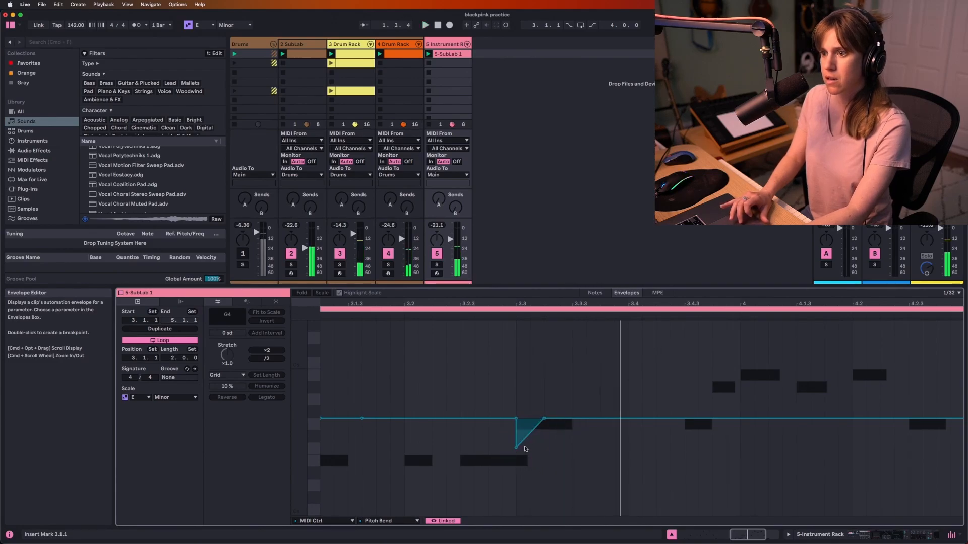
pyautogui.click(534, 471)
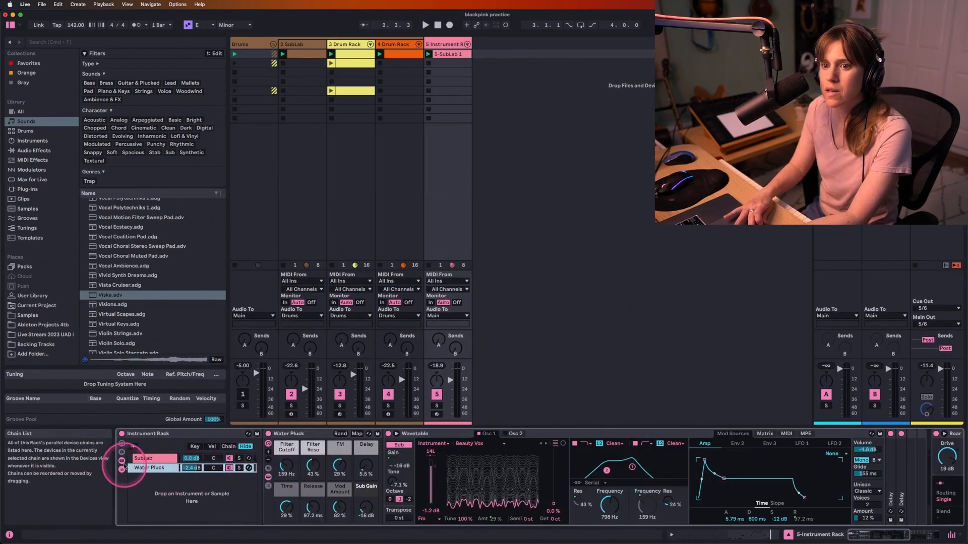
# Hide the chain devices in track 5's Instrument Rack and select the Roar effect that follows it
pyautogui.click(122, 461)
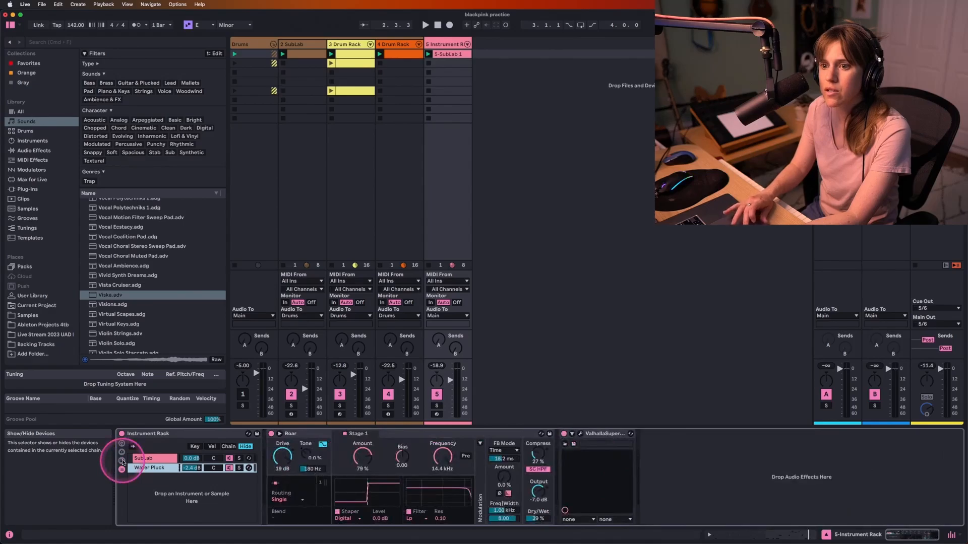
pyautogui.click(173, 436)
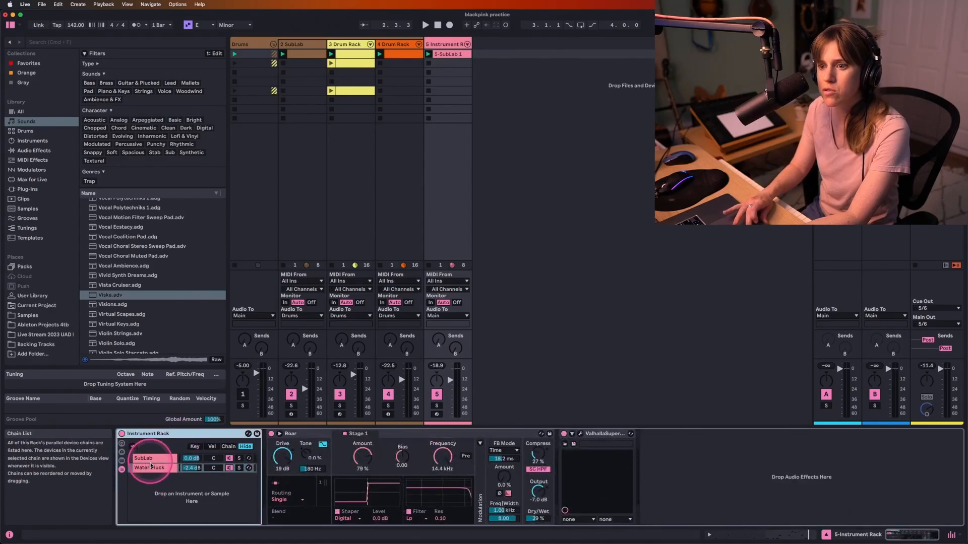
pyautogui.click(295, 432)
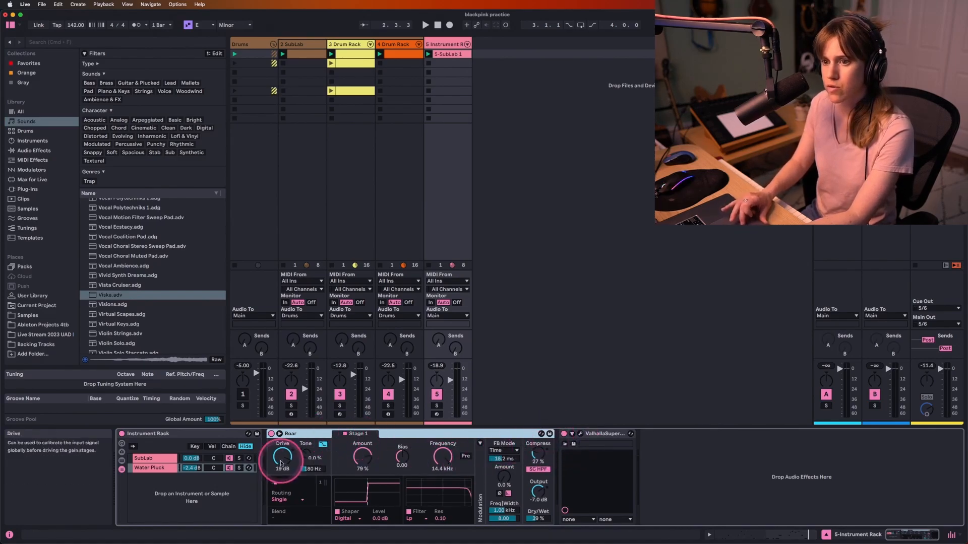
# Compare the bass with Roar bypassed and active during playback
pyautogui.click(271, 434)
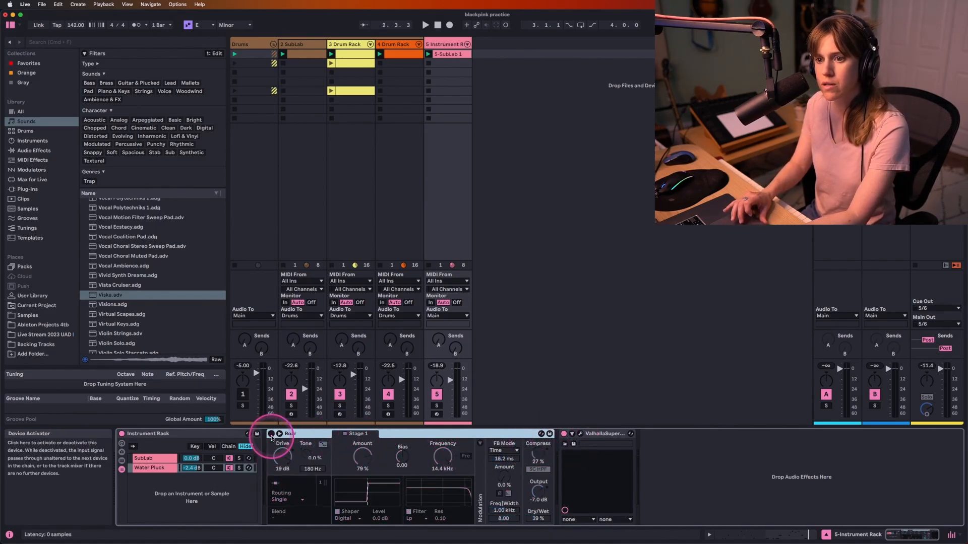
pyautogui.press('space')
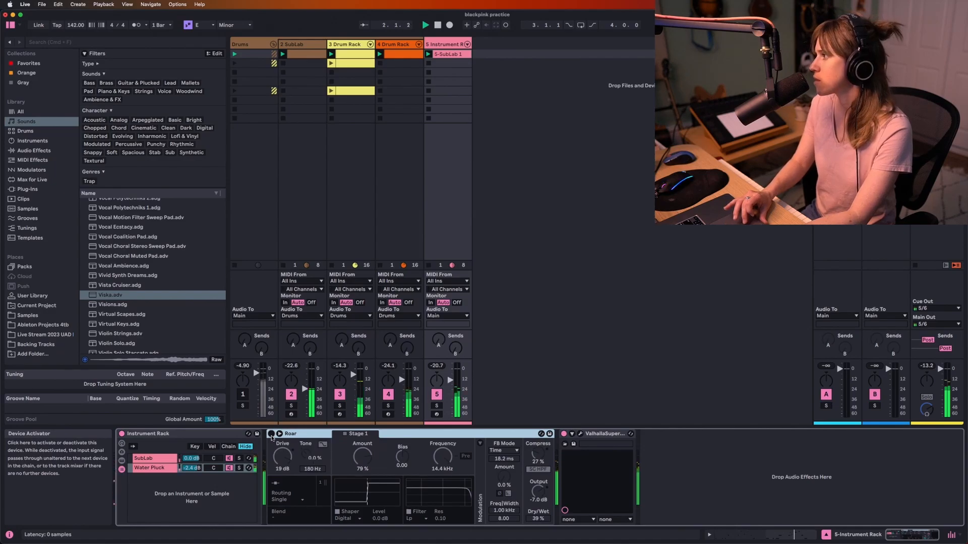
pyautogui.click(272, 434)
pyautogui.press('space')
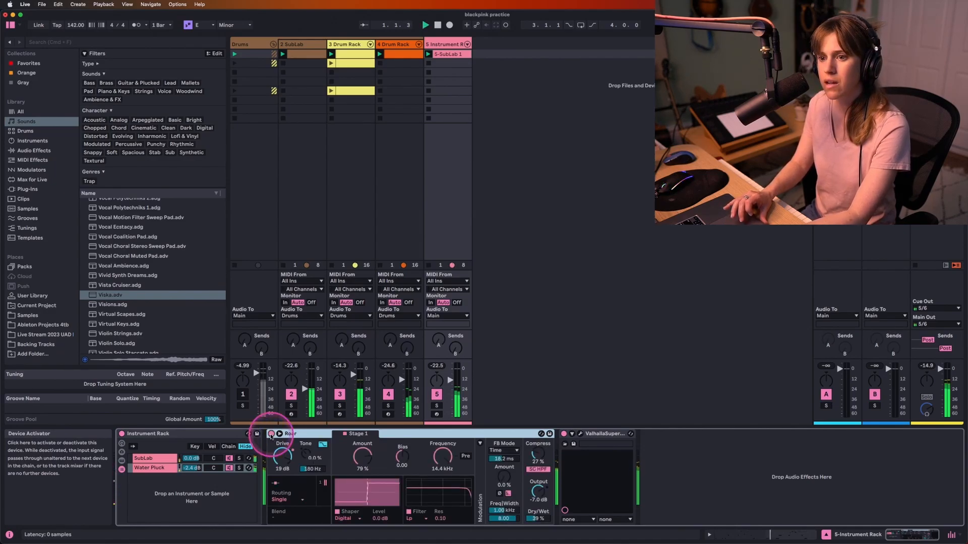
# Examine Roar's shaper types, keeping Digital Clip selected
pyautogui.click(379, 464)
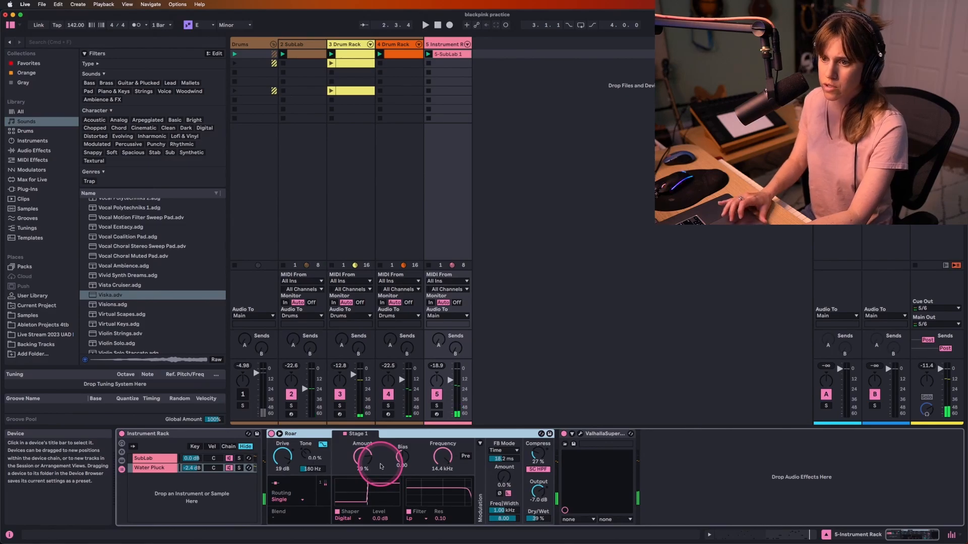
pyautogui.click(346, 519)
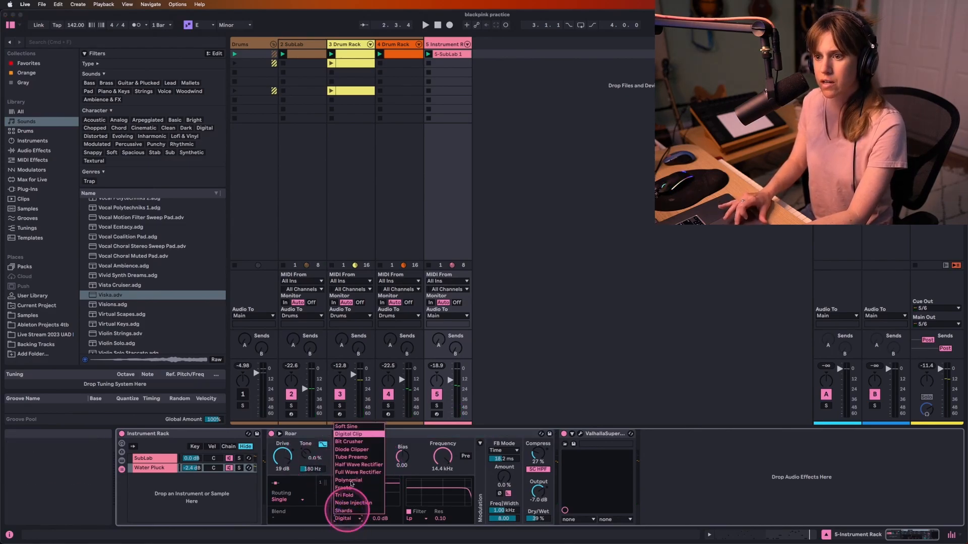
pyautogui.click(348, 435)
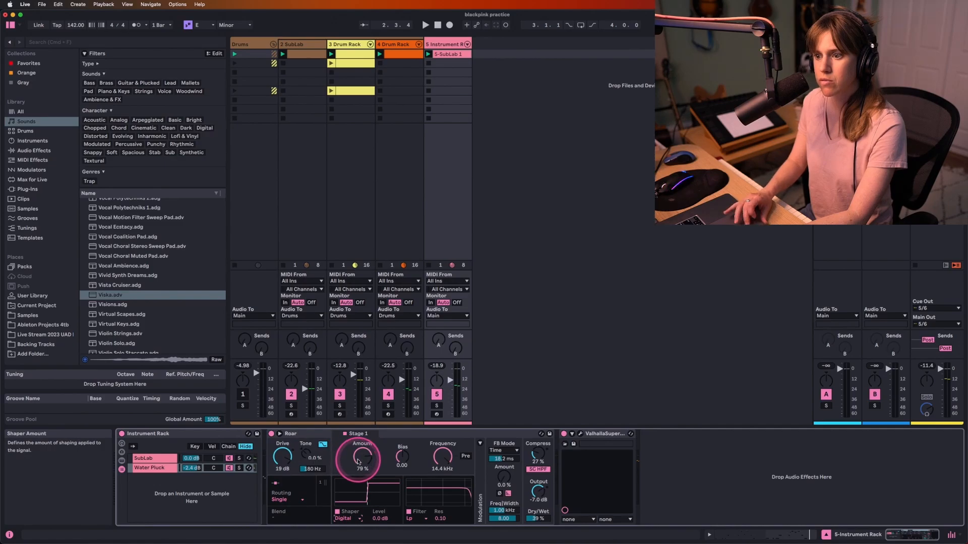
# Open ValhallaSupermassive, compare the bass with the effect bypassed and active, and close its window
pyautogui.click(579, 435)
pyautogui.moveTo(249, 313); pyautogui.dragTo(448, 246)
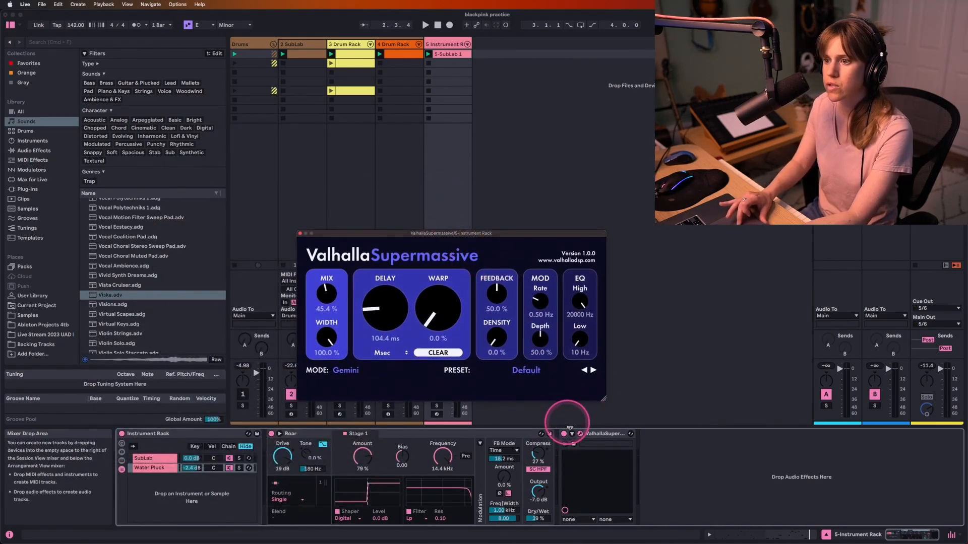
pyautogui.press('space')
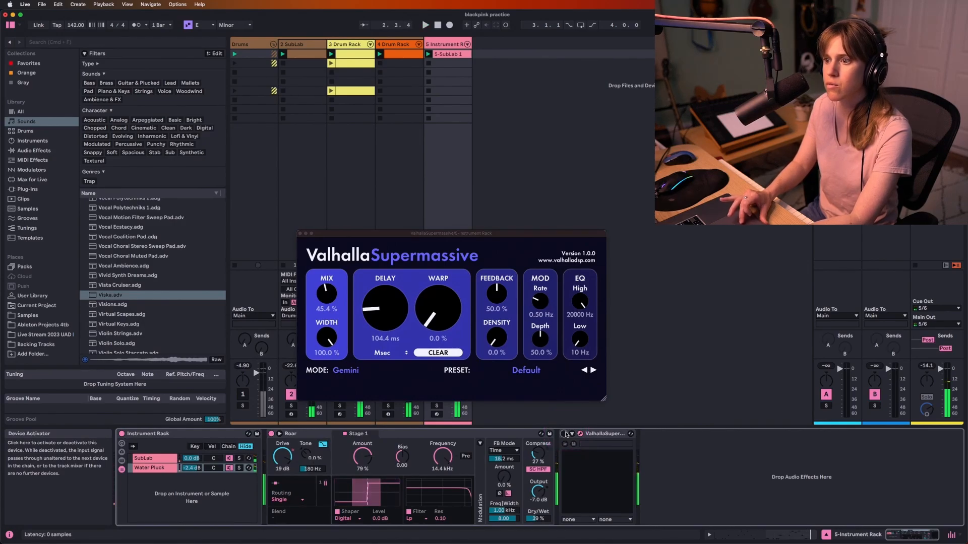
pyautogui.click(565, 435)
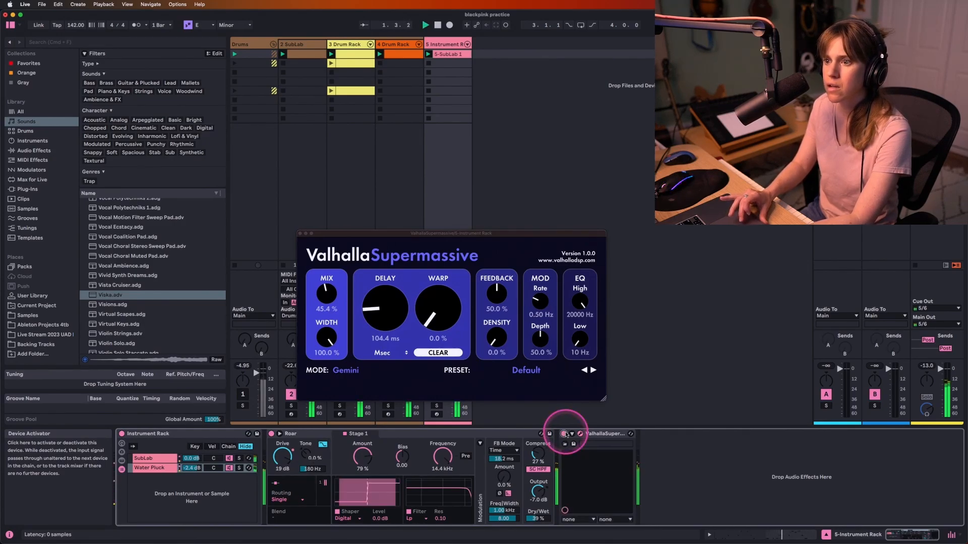
pyautogui.click(300, 233)
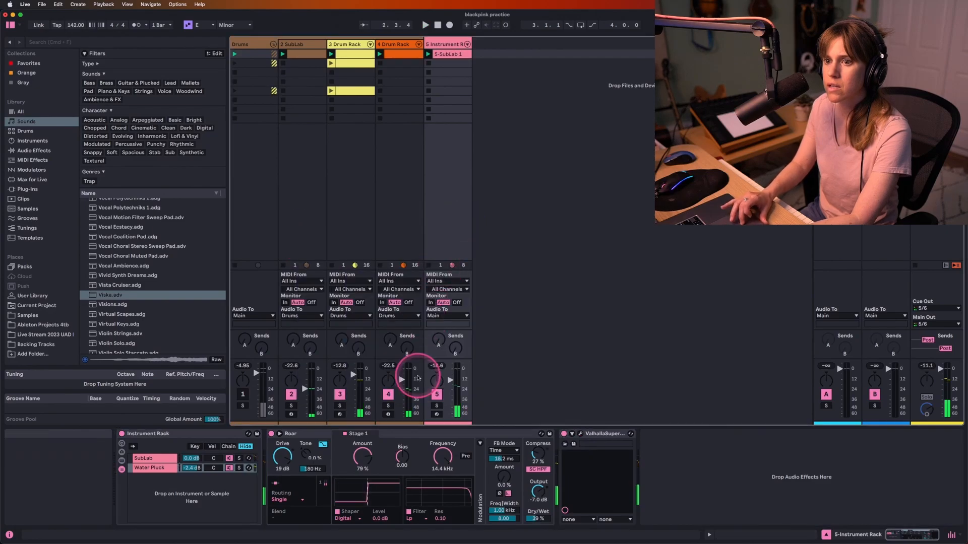
# Play the beat with the Drums group on track 1 activated
pyautogui.press('space')
pyautogui.click(243, 395)
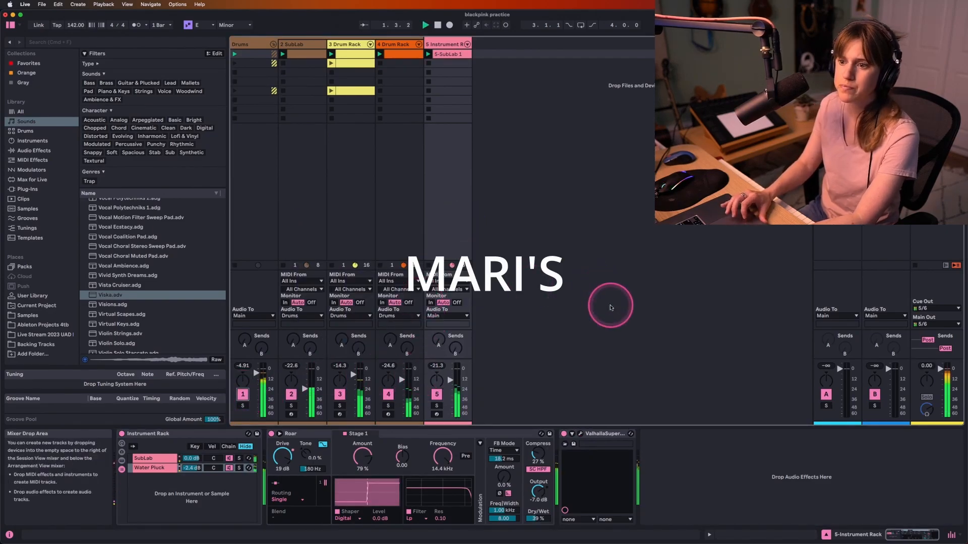